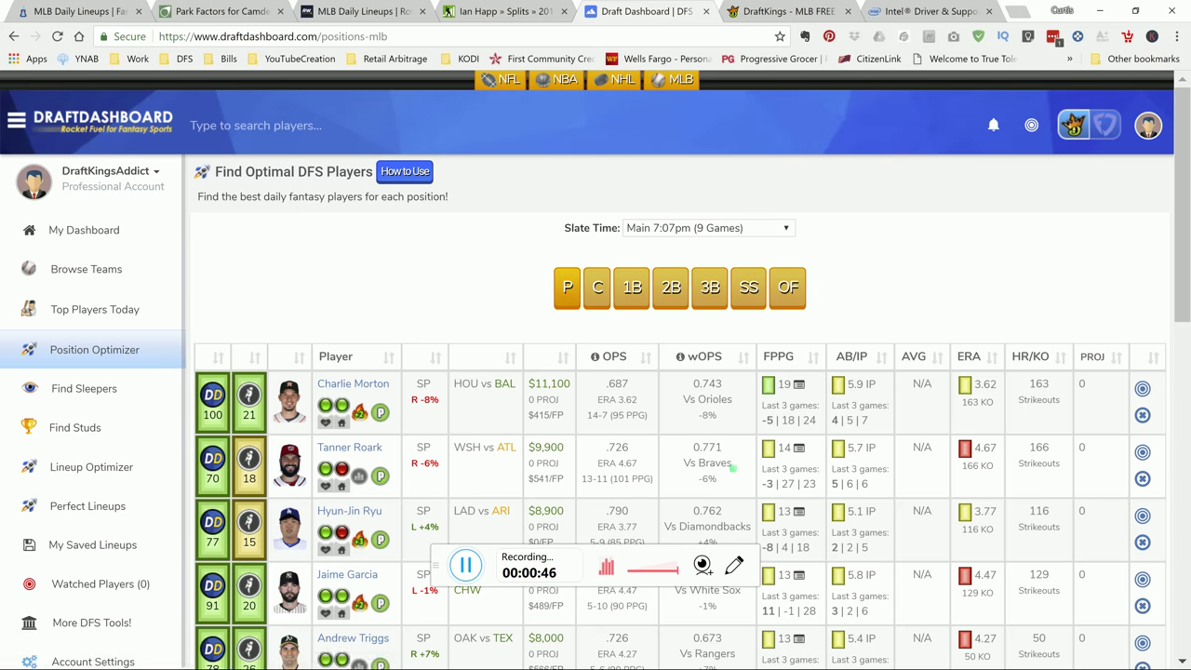
Add first basemen Ryan Zimmerman and Yonder Alonso and third baseman Anthony Rendon to the watched players from the Position Optimizer
{"action": "left_click", "coordinate": [642, 289]}
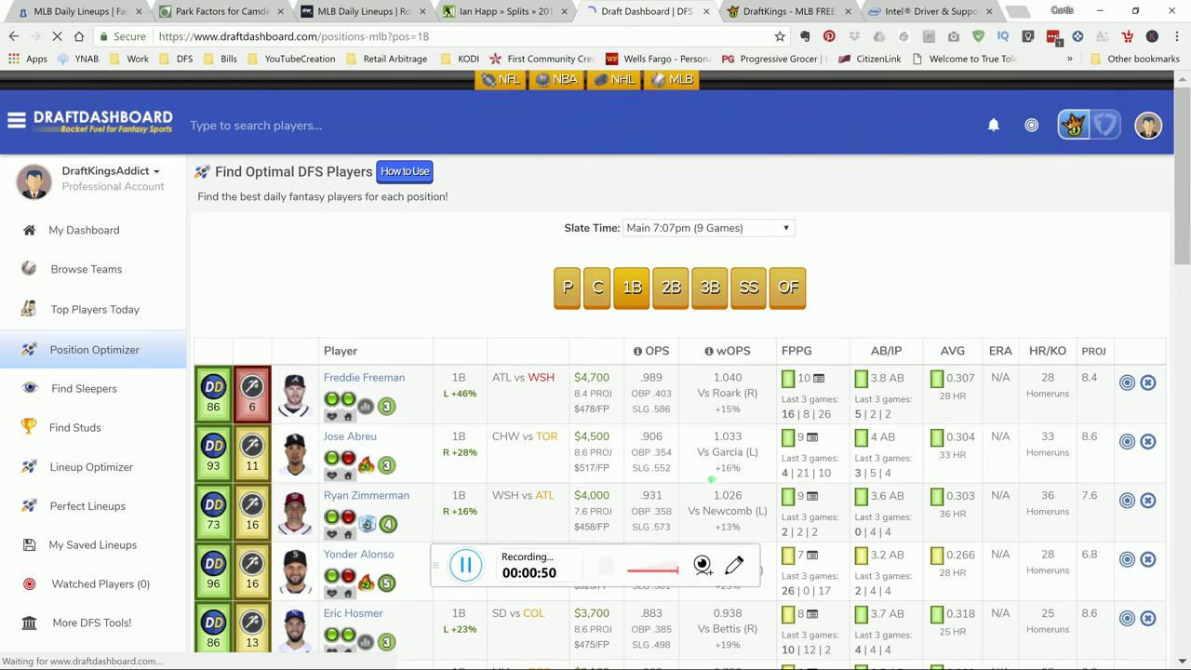
{"action": "scroll", "coordinate": [709, 478], "scroll_direction": "down", "scroll_amount": 1}
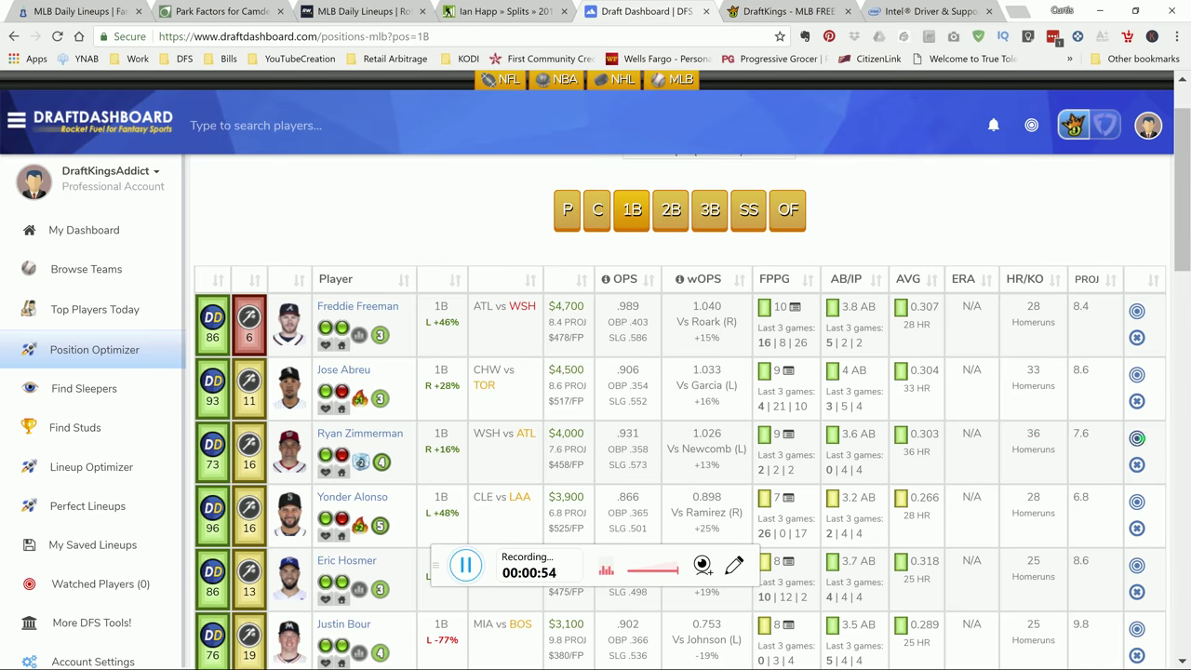
{"action": "left_click", "coordinate": [1137, 438]}
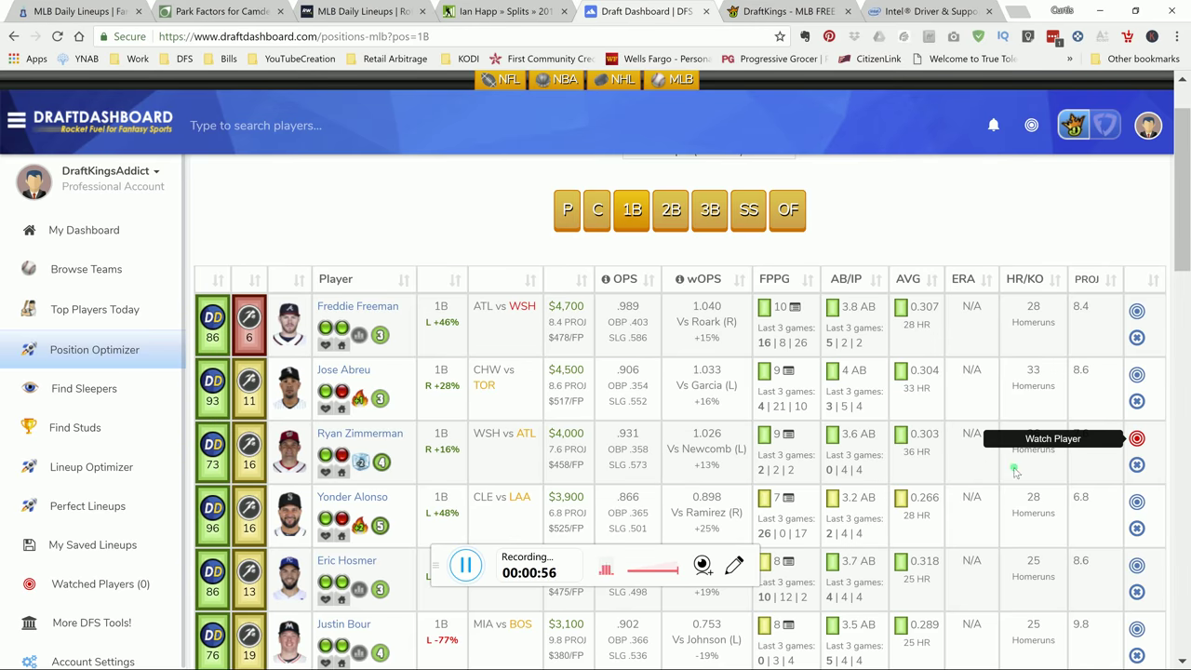
{"action": "left_click", "coordinate": [1137, 503]}
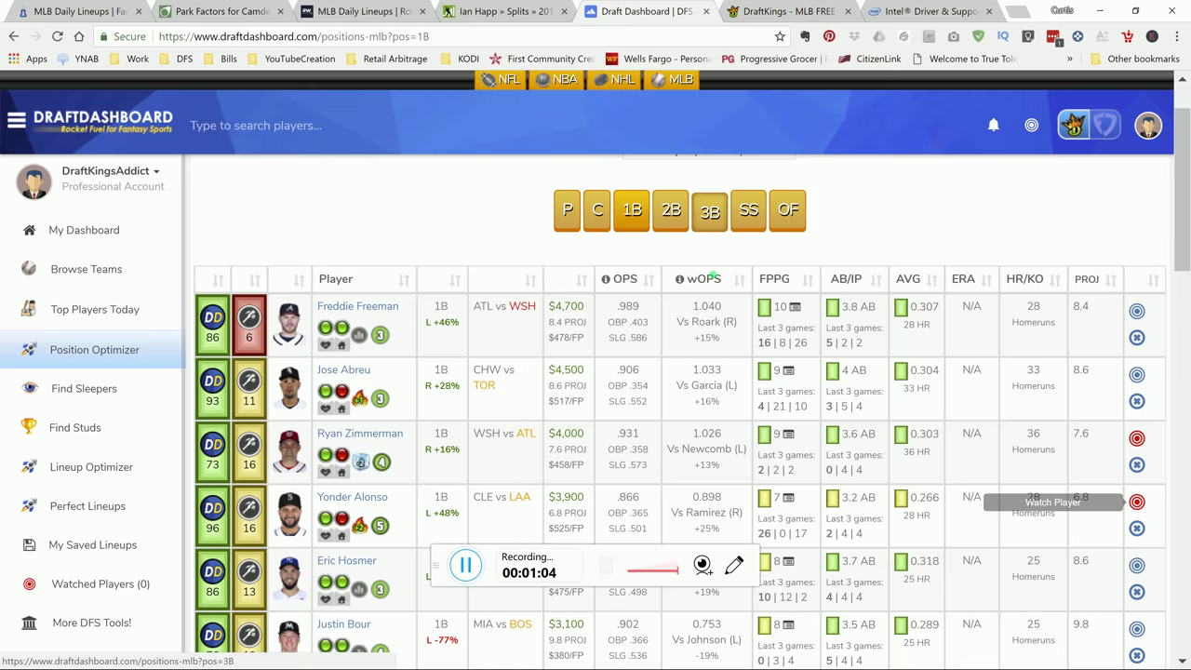
{"action": "left_click", "coordinate": [709, 209]}
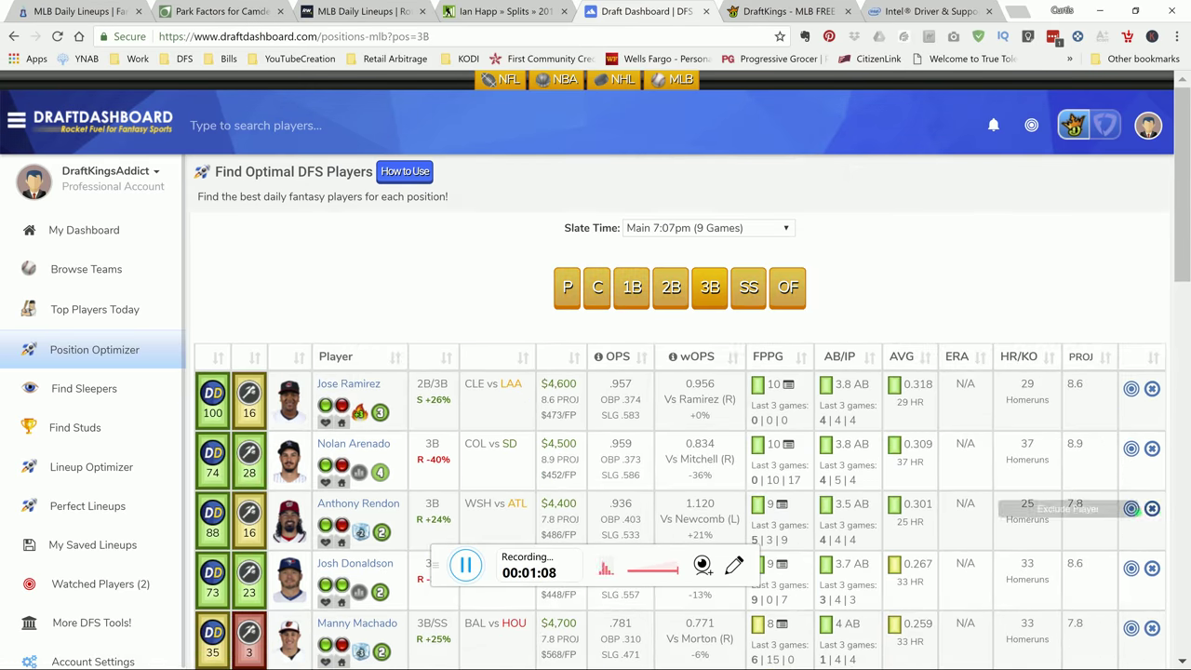
{"action": "left_click", "coordinate": [1131, 508]}
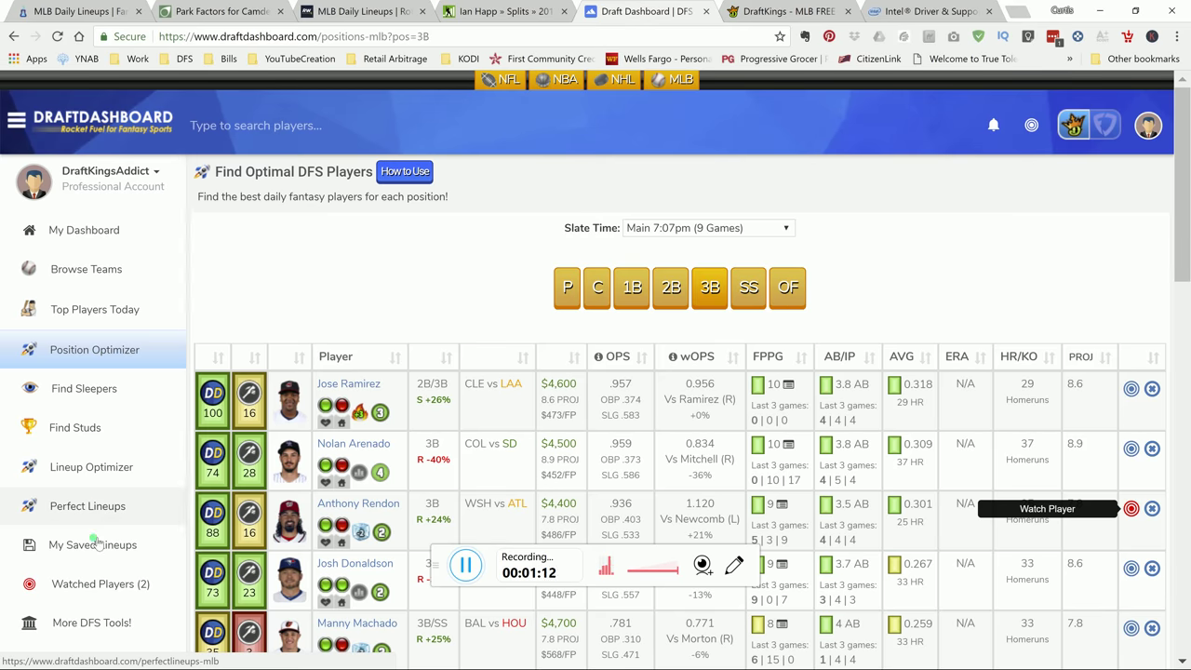
Review the Lineup Optimizer's suggested MLB lineup, the dashboard and the list of watched players
{"action": "left_click", "coordinate": [83, 468]}
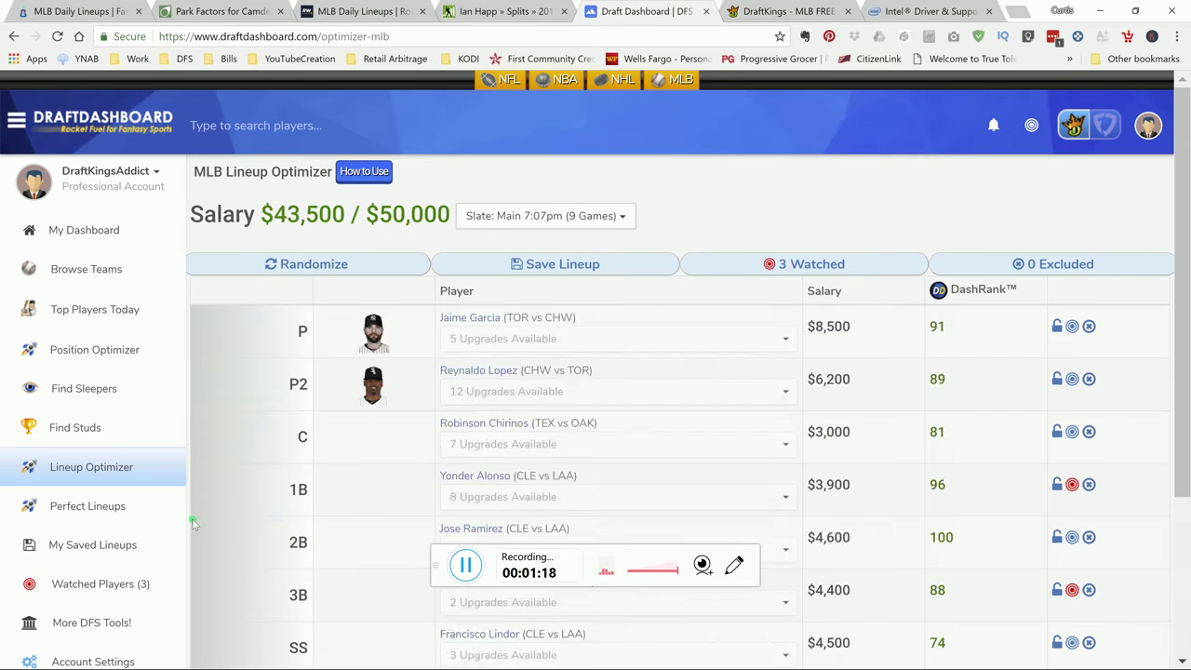
{"action": "left_click", "coordinate": [513, 343]}
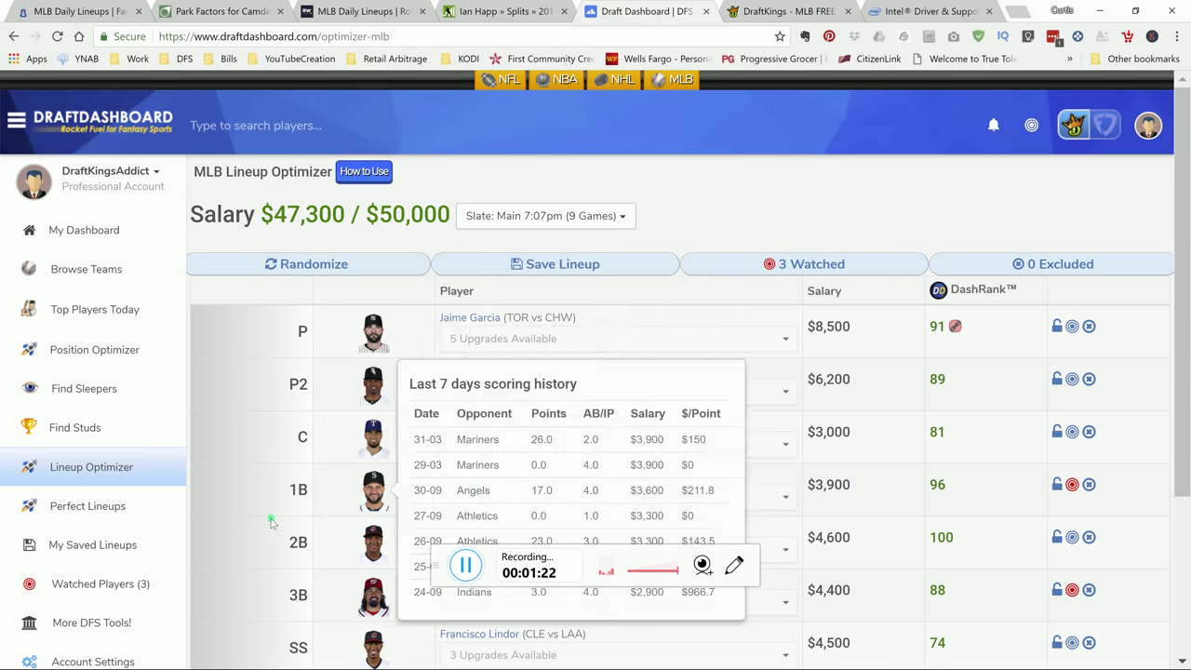
{"action": "left_click", "coordinate": [80, 237]}
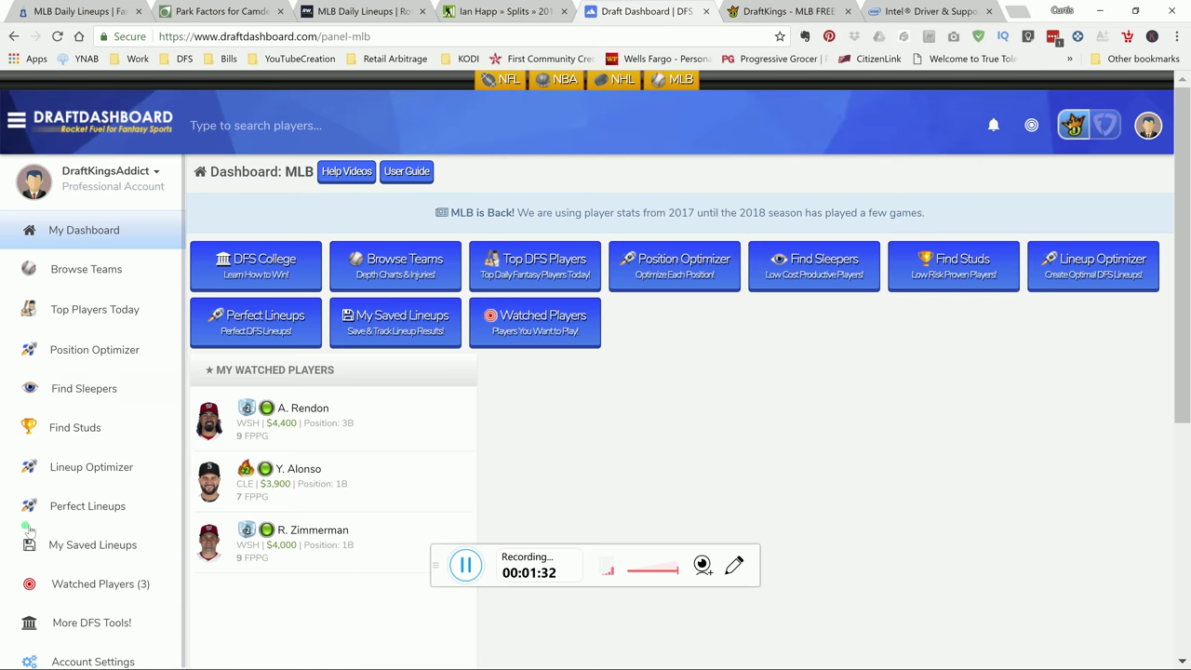
{"action": "left_click", "coordinate": [129, 584]}
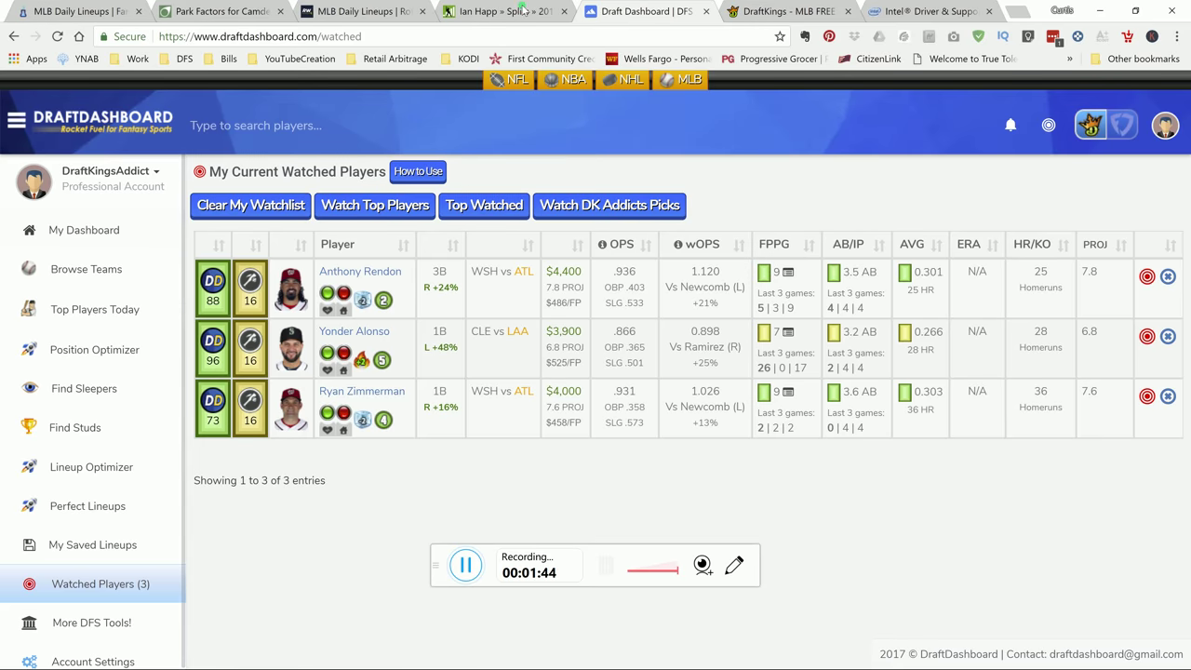
Switch to the DraftKings contest draft and check Charlie Morton's 10-game log
{"action": "left_click", "coordinate": [782, 11]}
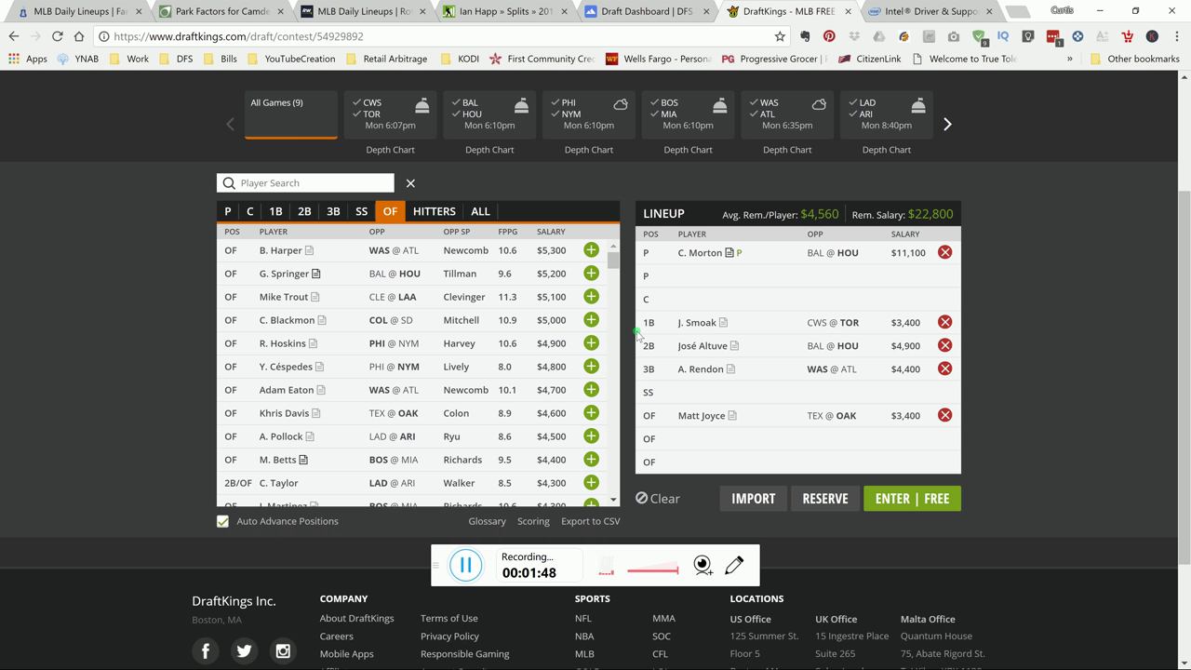
{"action": "left_click", "coordinate": [713, 253]}
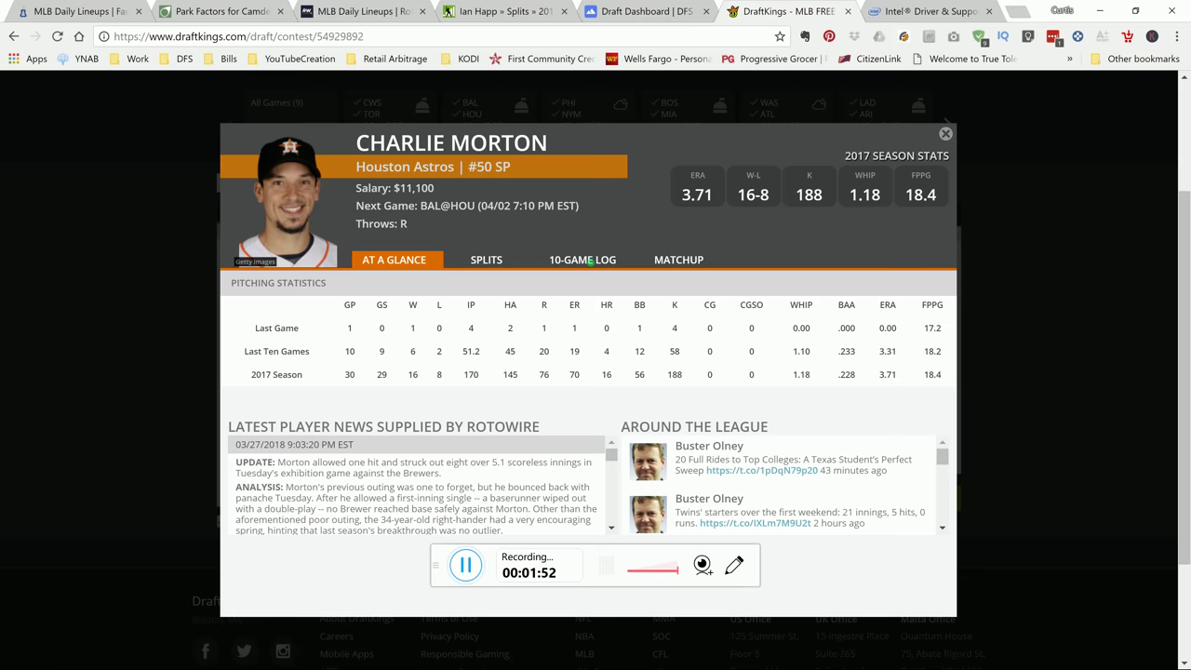
{"action": "left_click", "coordinate": [594, 264]}
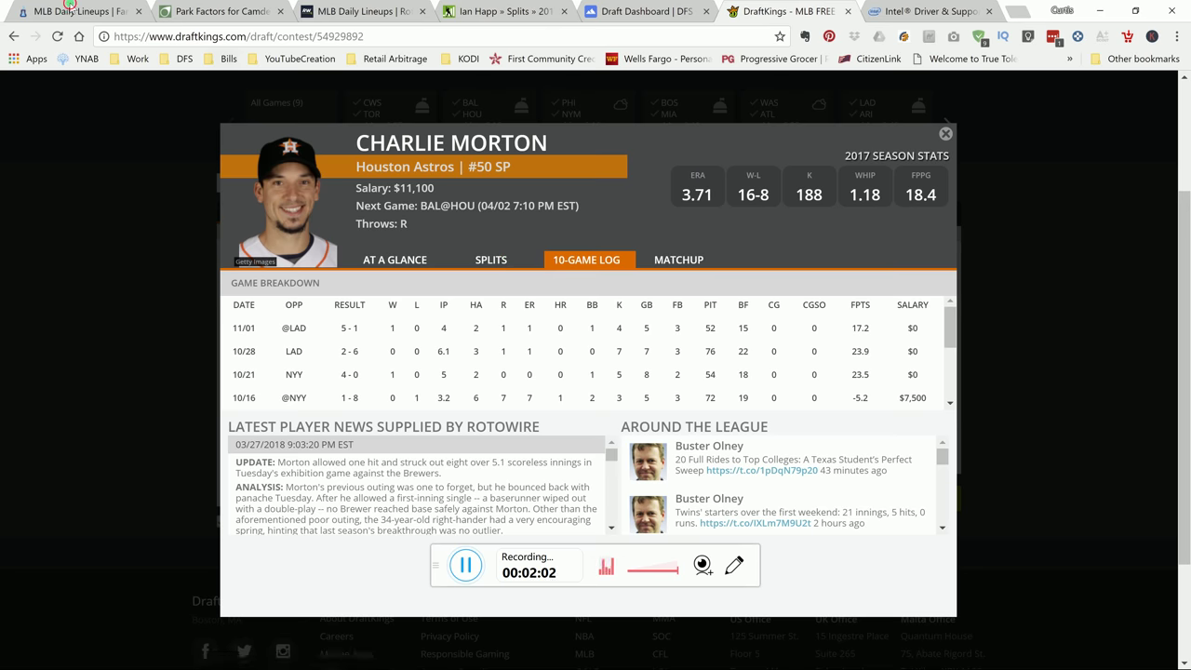
Find "morton" on the FantasyLabs lineups page to check the Orioles at Astros matchup, and close his DraftKings player card
{"action": "left_click", "coordinate": [74, 11]}
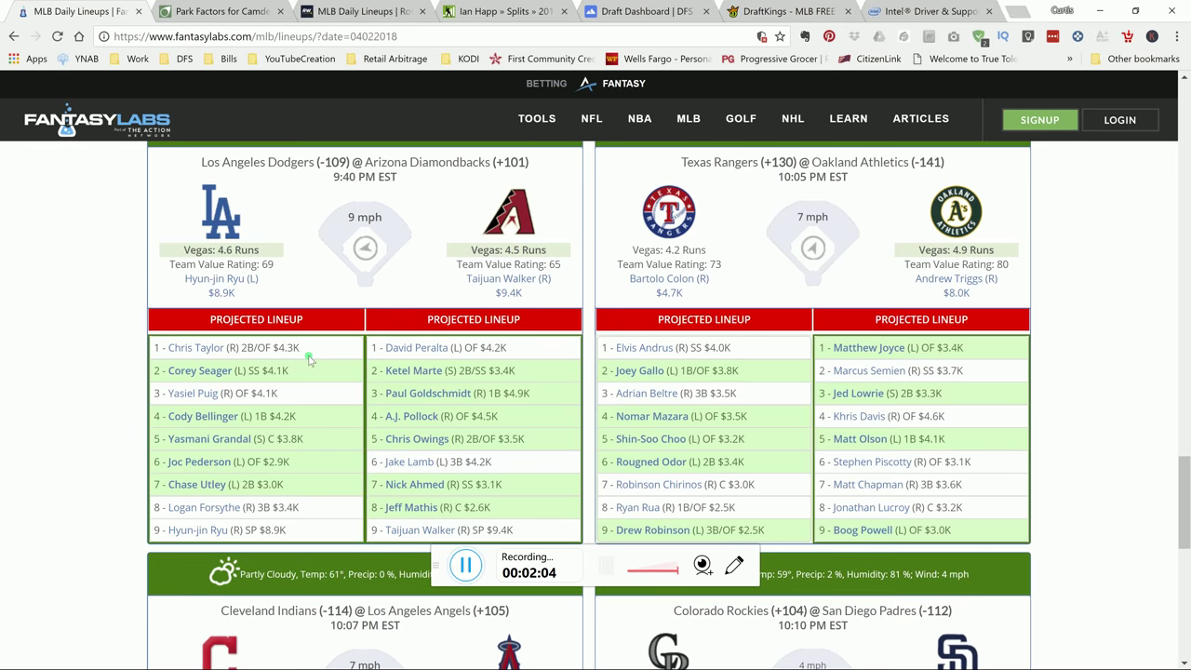
{"action": "key", "text": "ctrl+f"}
{"action": "type", "text": "morton"}
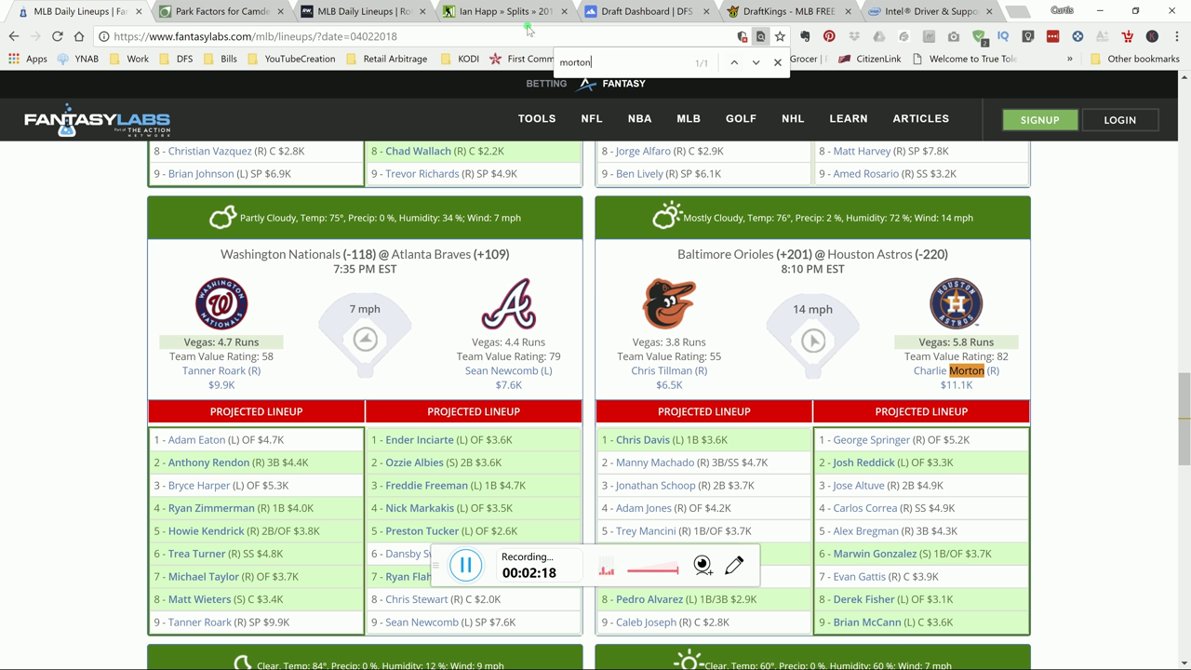
{"action": "left_click", "coordinate": [675, 517]}
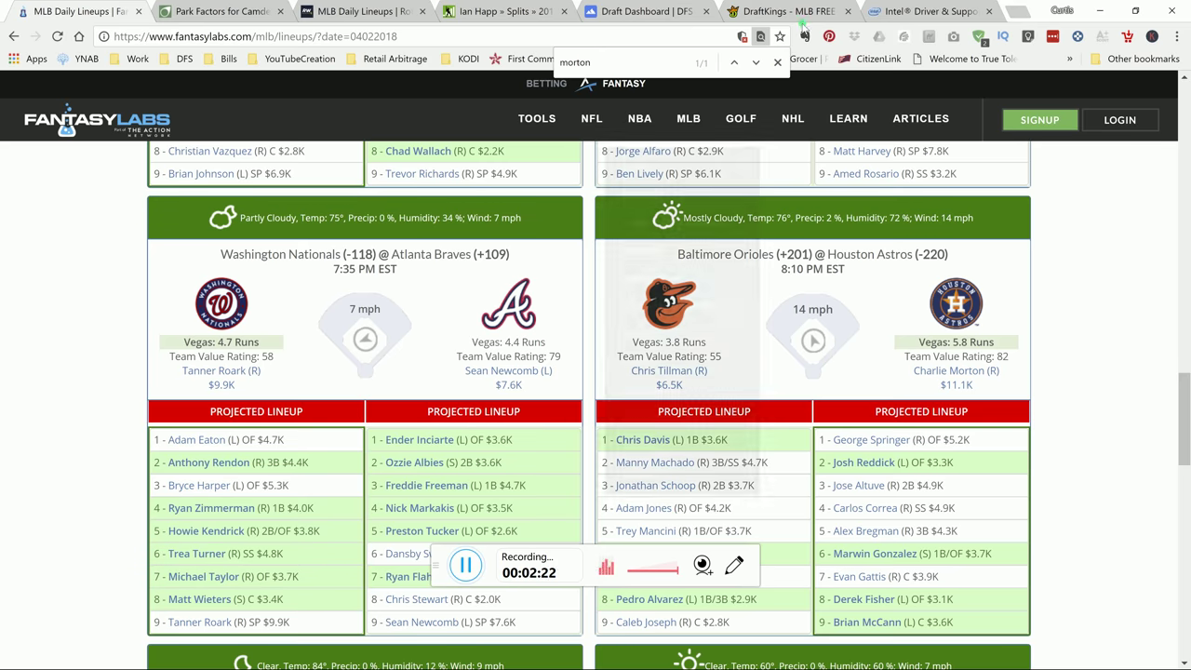
{"action": "left_click", "coordinate": [739, 11]}
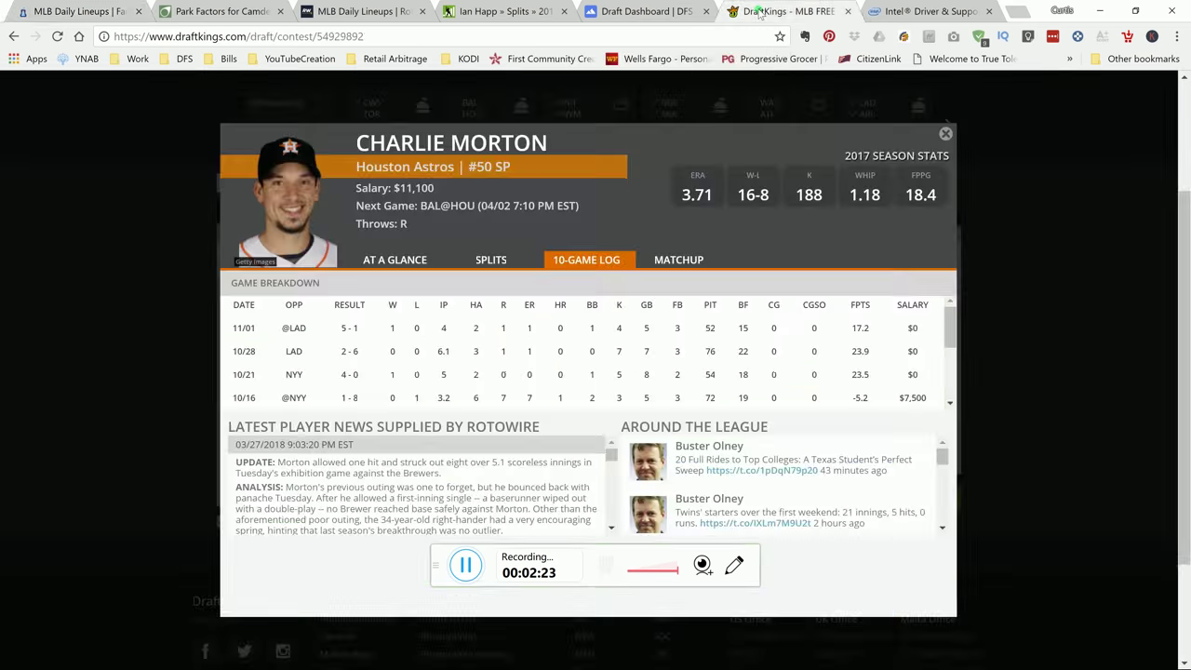
{"action": "left_click", "coordinate": [945, 133]}
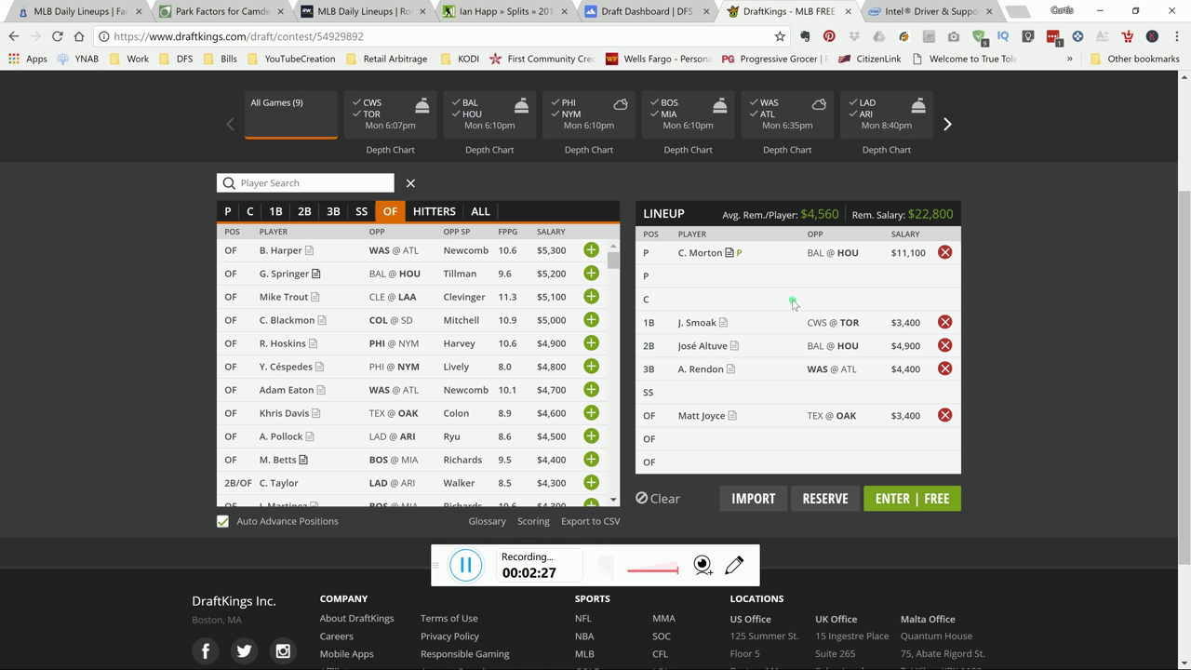
Check Justin Smoak's at-a-glance stats and José Altuve's splits and 10-game log from the DraftKings lineup
{"action": "left_click", "coordinate": [696, 322]}
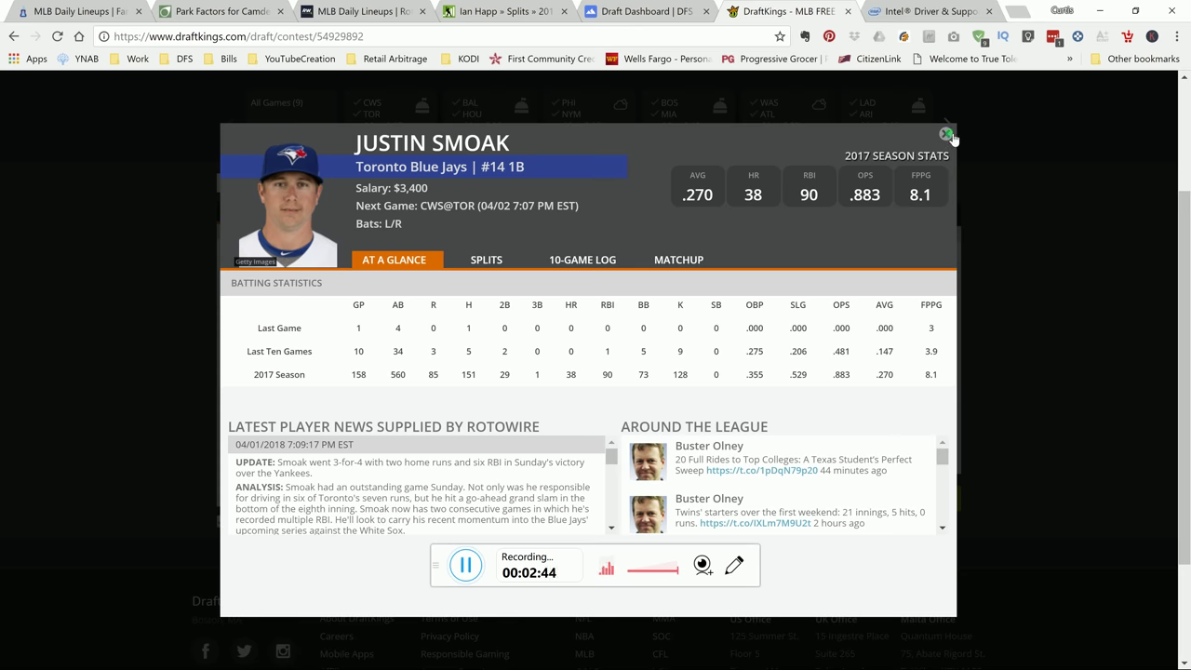
{"action": "left_click", "coordinate": [946, 135]}
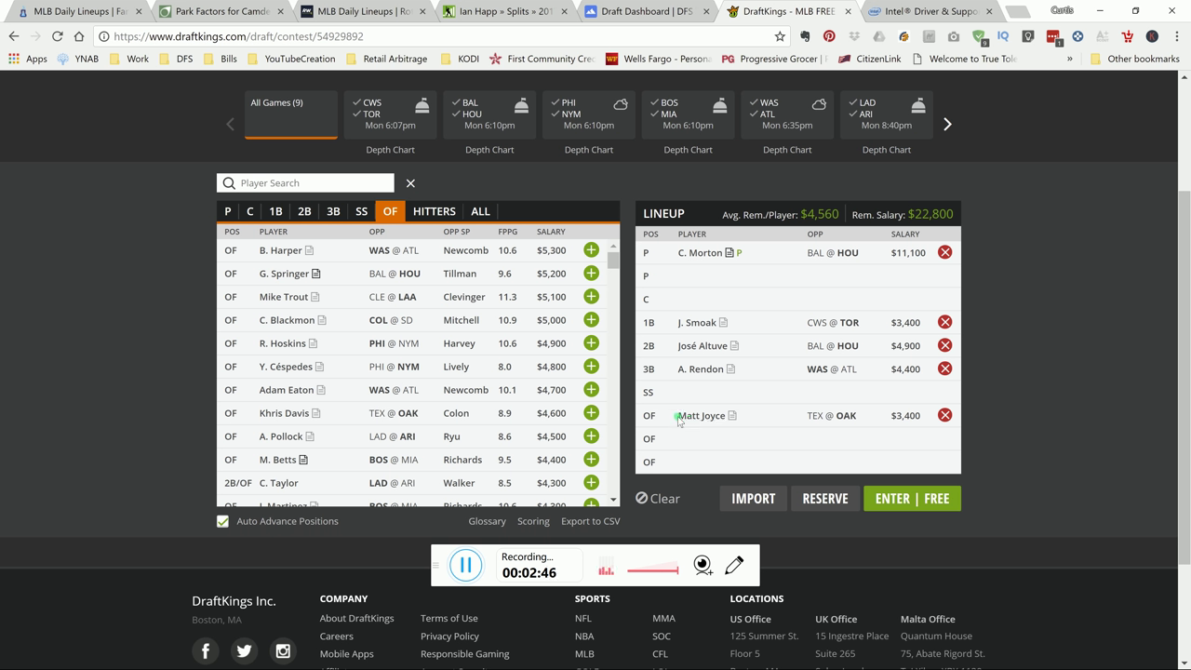
{"action": "left_click", "coordinate": [702, 353]}
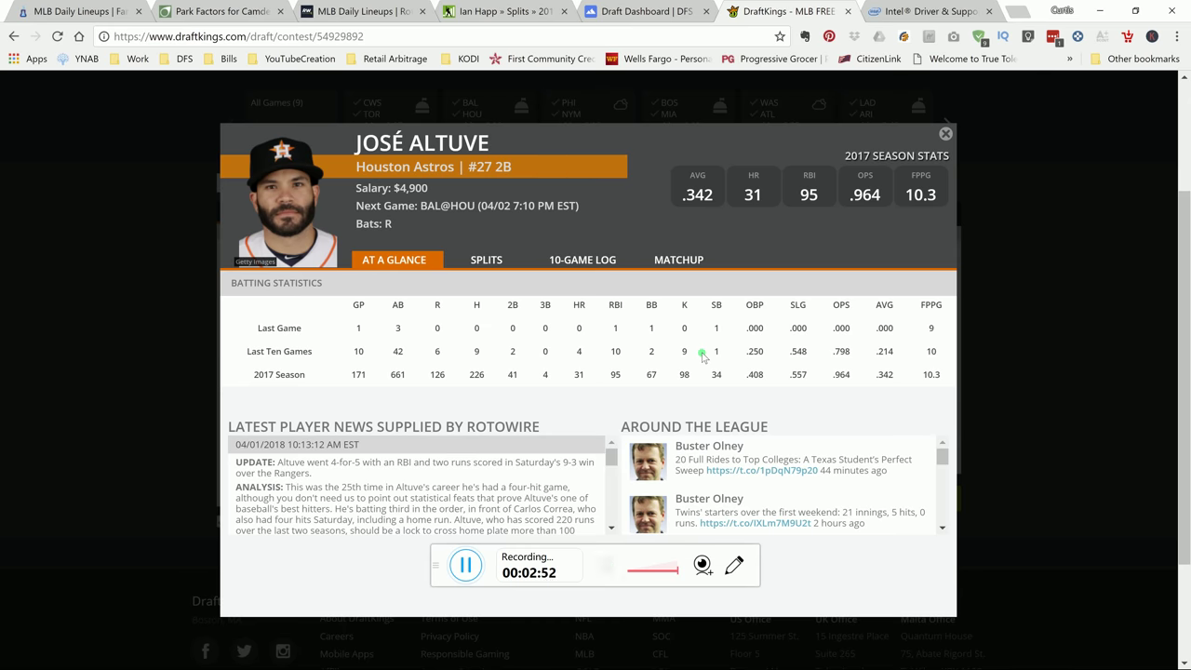
{"action": "left_click", "coordinate": [564, 262]}
{"action": "left_click", "coordinate": [495, 265]}
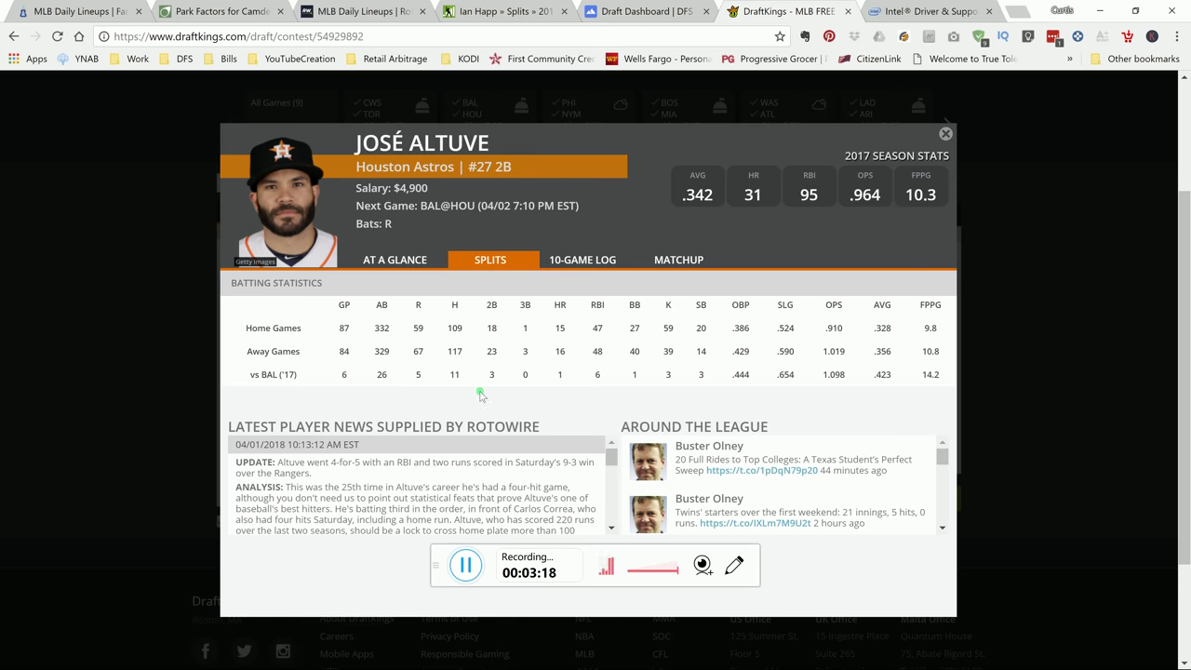
{"action": "left_click", "coordinate": [581, 264]}
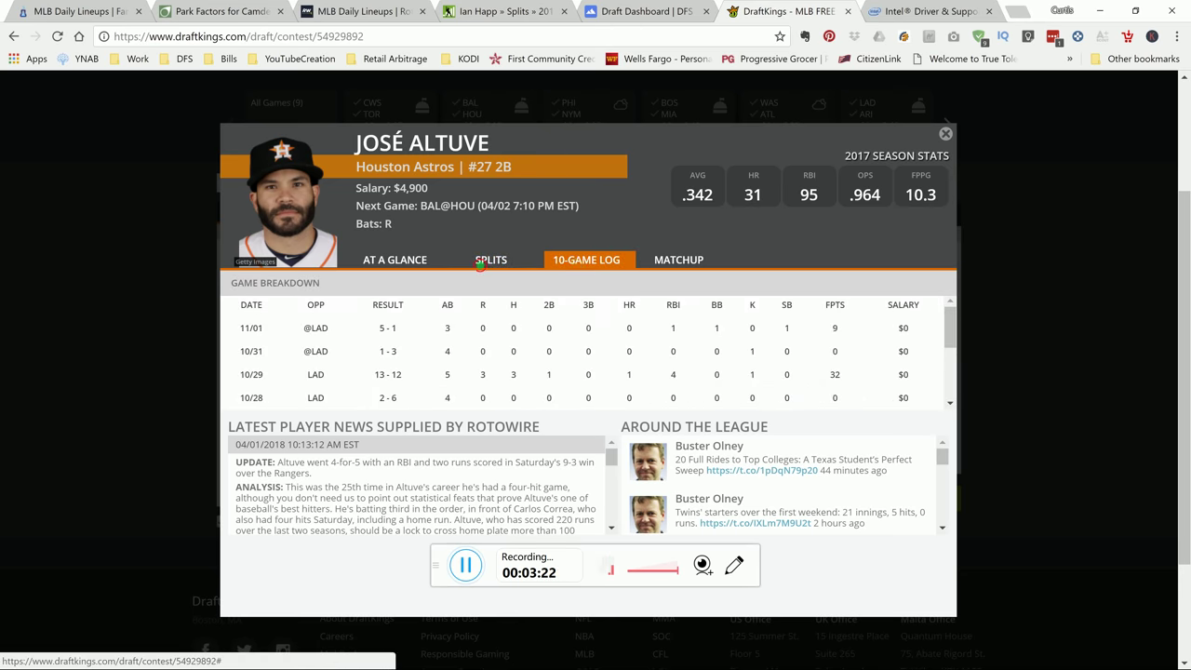
{"action": "left_click", "coordinate": [479, 264]}
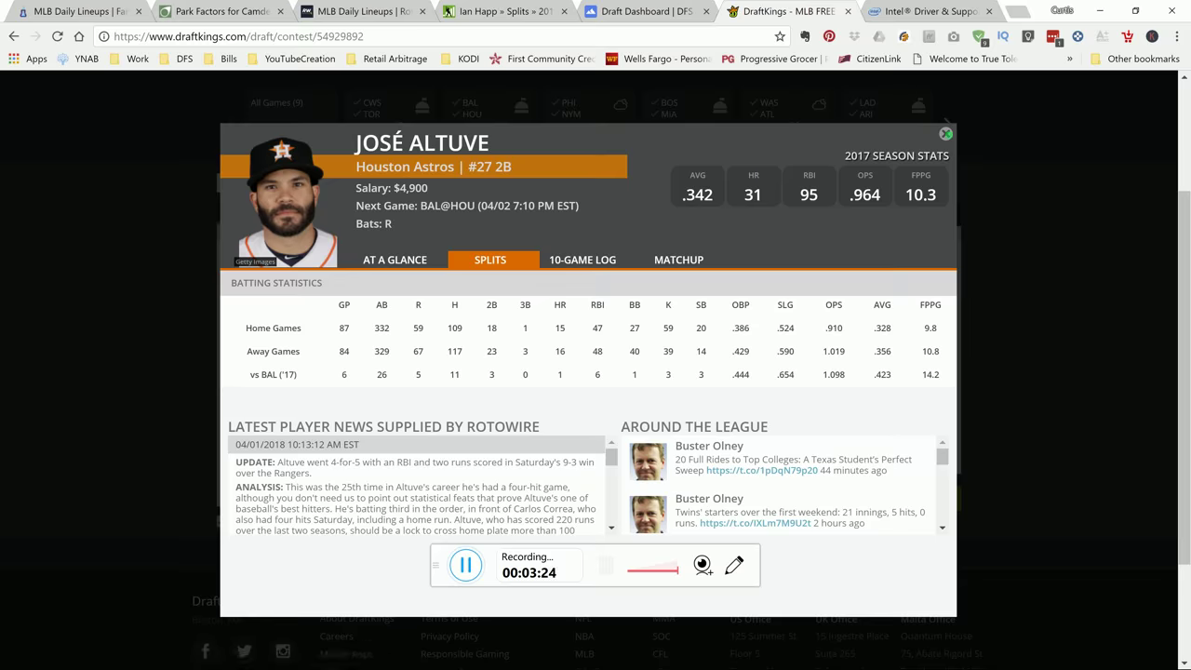
{"action": "left_click", "coordinate": [945, 133]}
Review Anthony Rendon's splits and 10-game log, cross-checking the FantasyLabs matchup and the Park Factors stadium rankings
{"action": "left_click", "coordinate": [765, 350]}
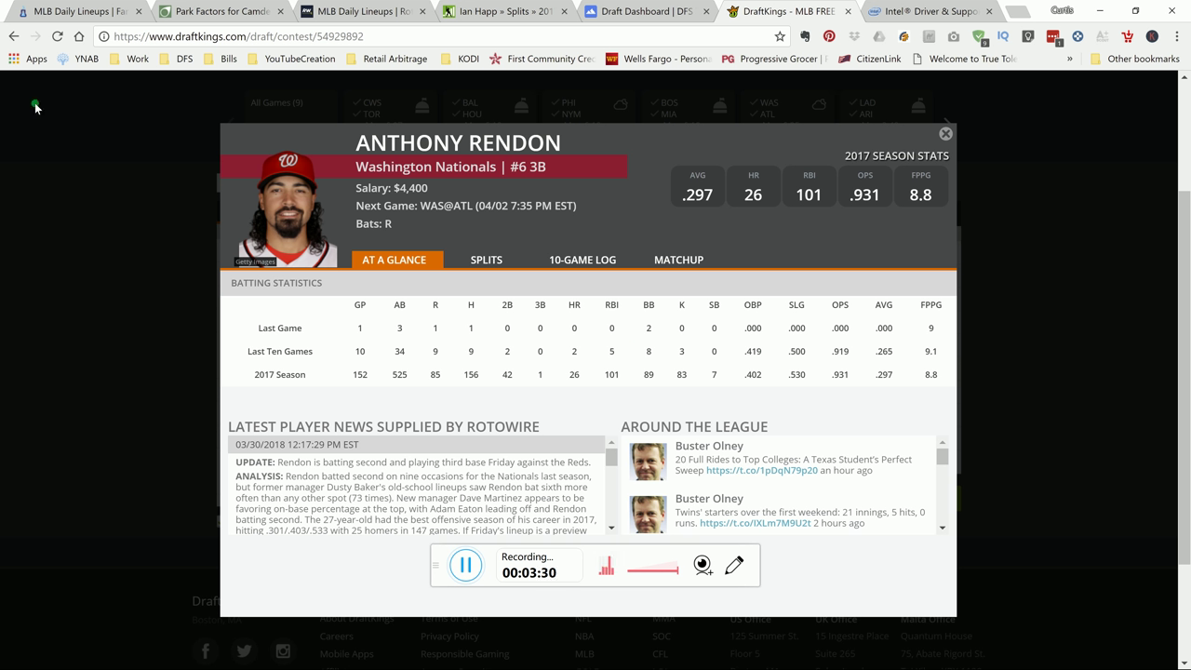
{"action": "left_click", "coordinate": [47, 17]}
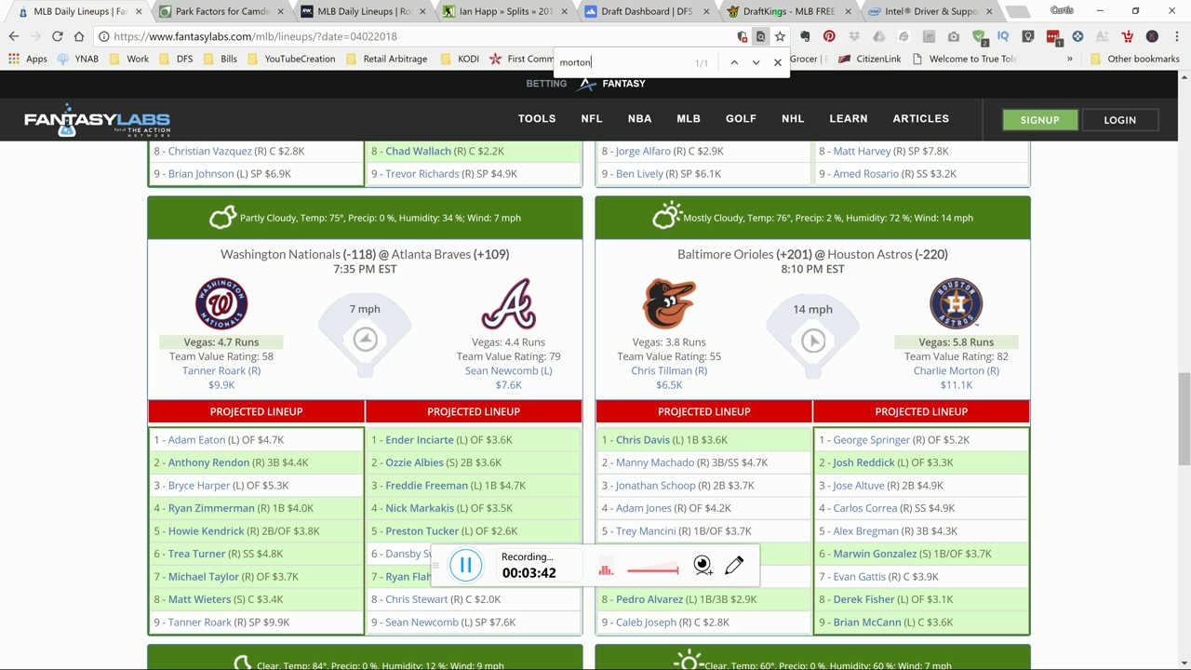
{"action": "left_click", "coordinate": [776, 13]}
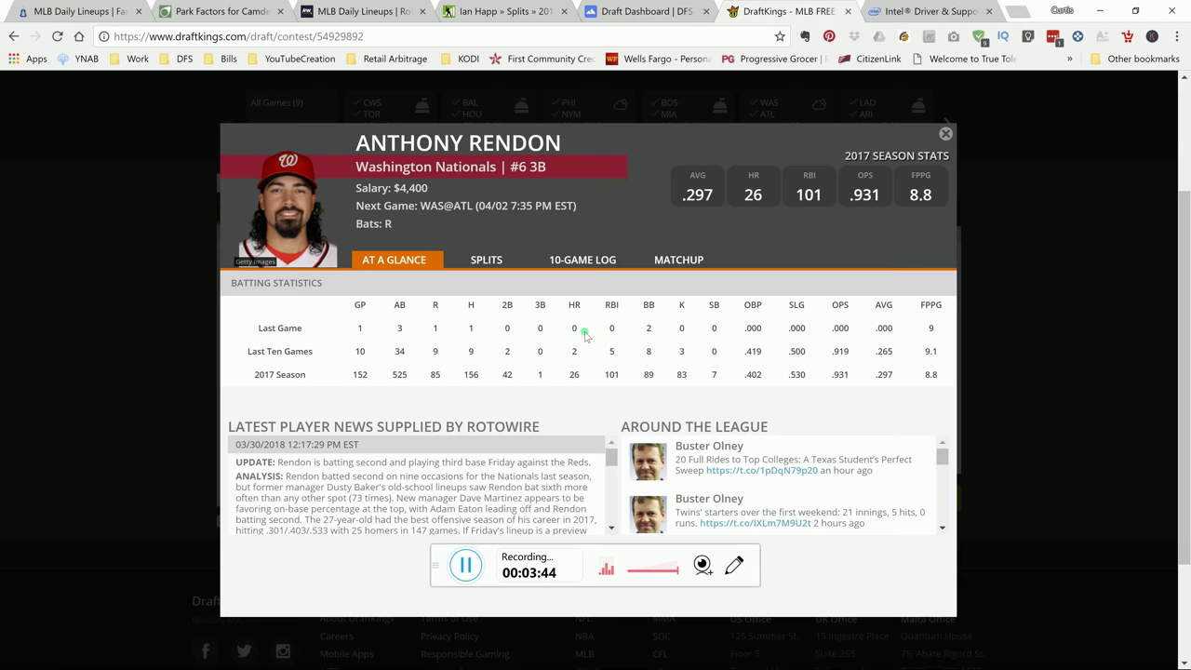
{"action": "left_click", "coordinate": [496, 261]}
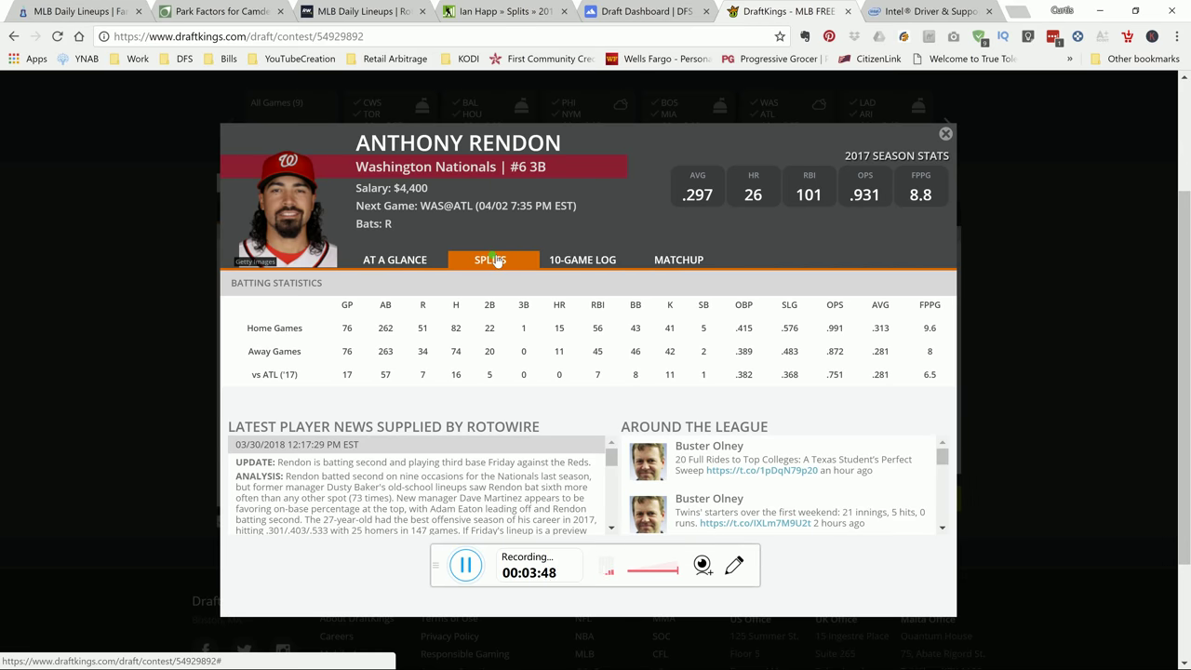
{"action": "left_click", "coordinate": [571, 263]}
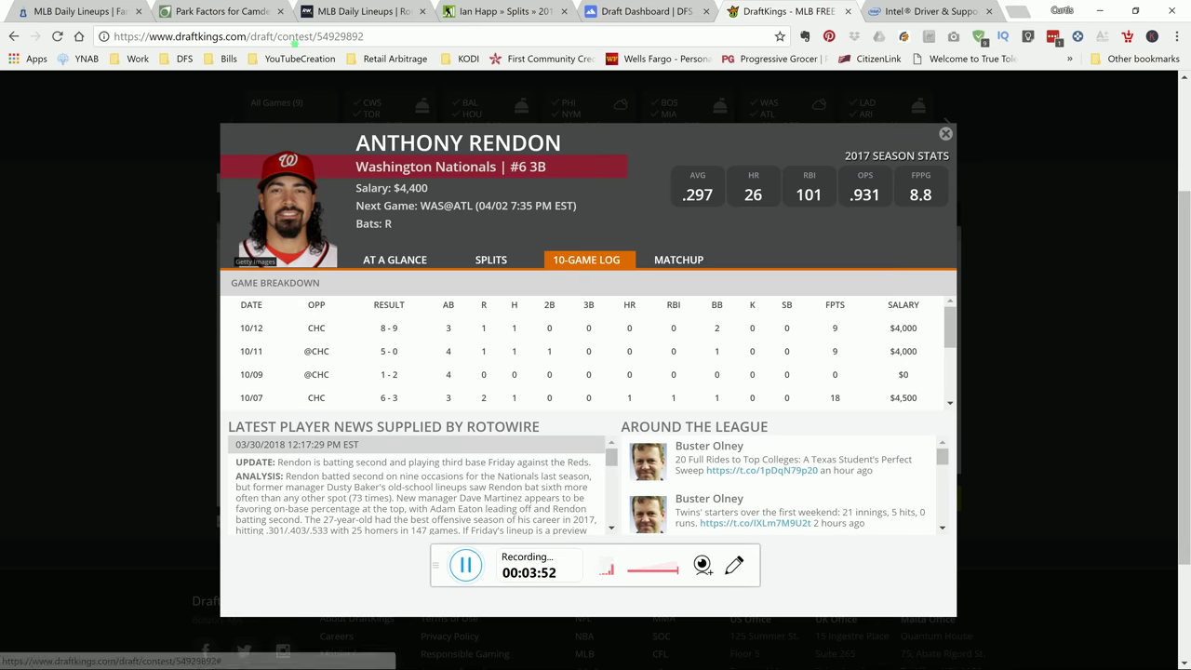
{"action": "left_click", "coordinate": [195, 13]}
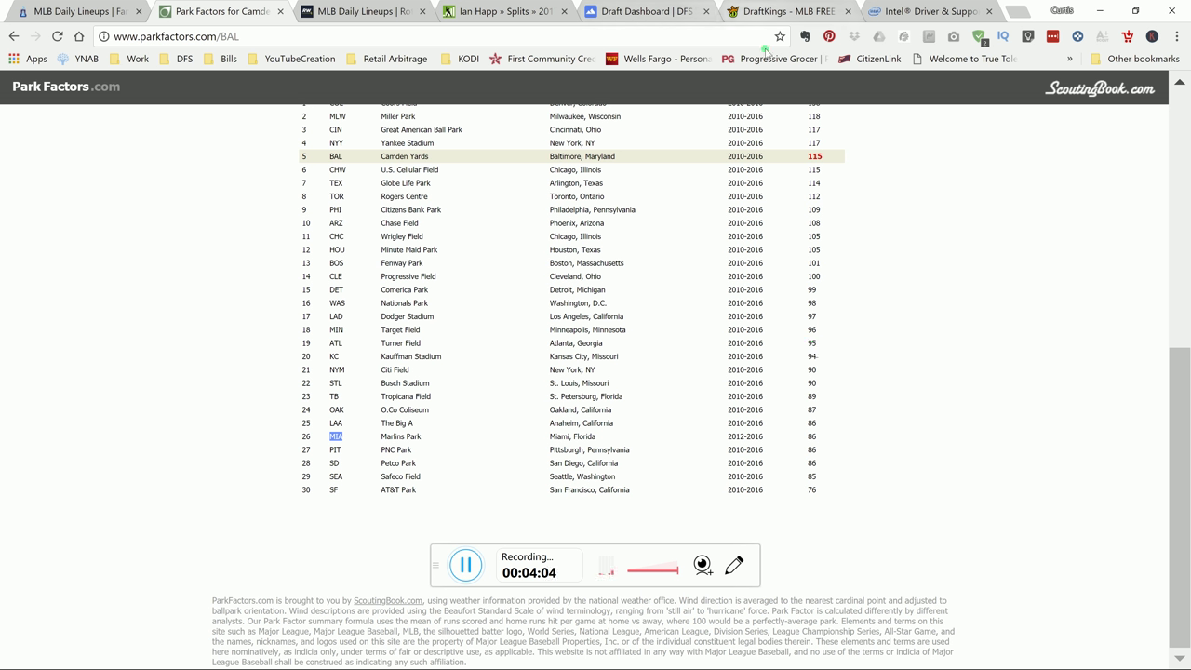
{"action": "left_click", "coordinate": [755, 12]}
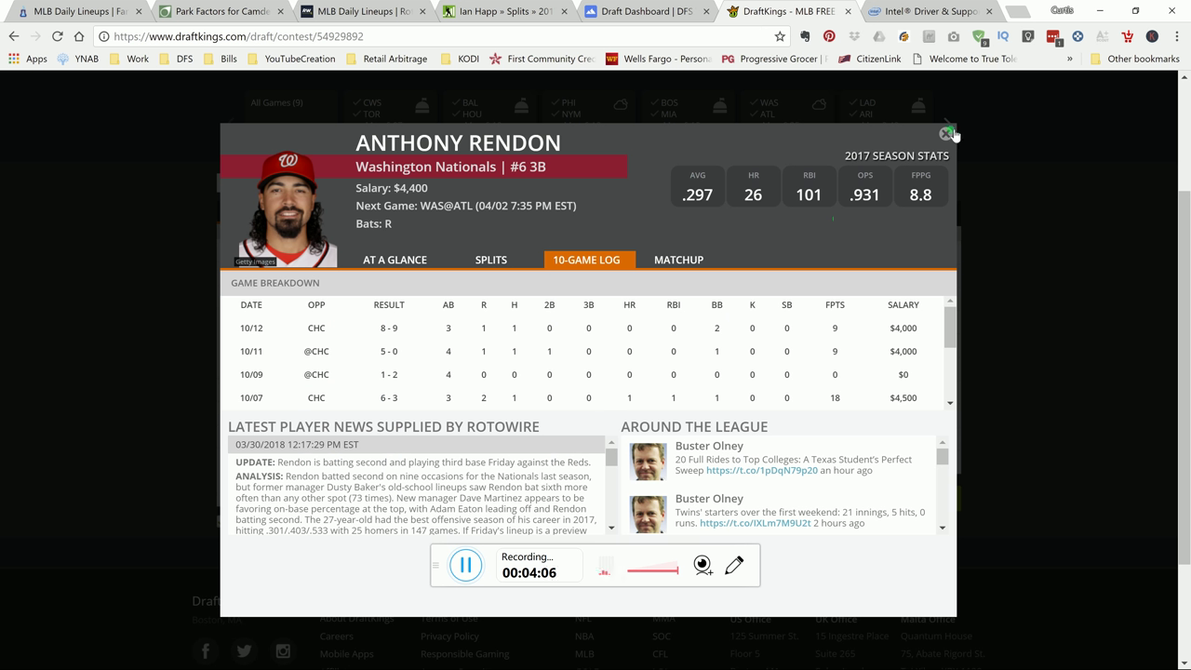
{"action": "left_click", "coordinate": [946, 134]}
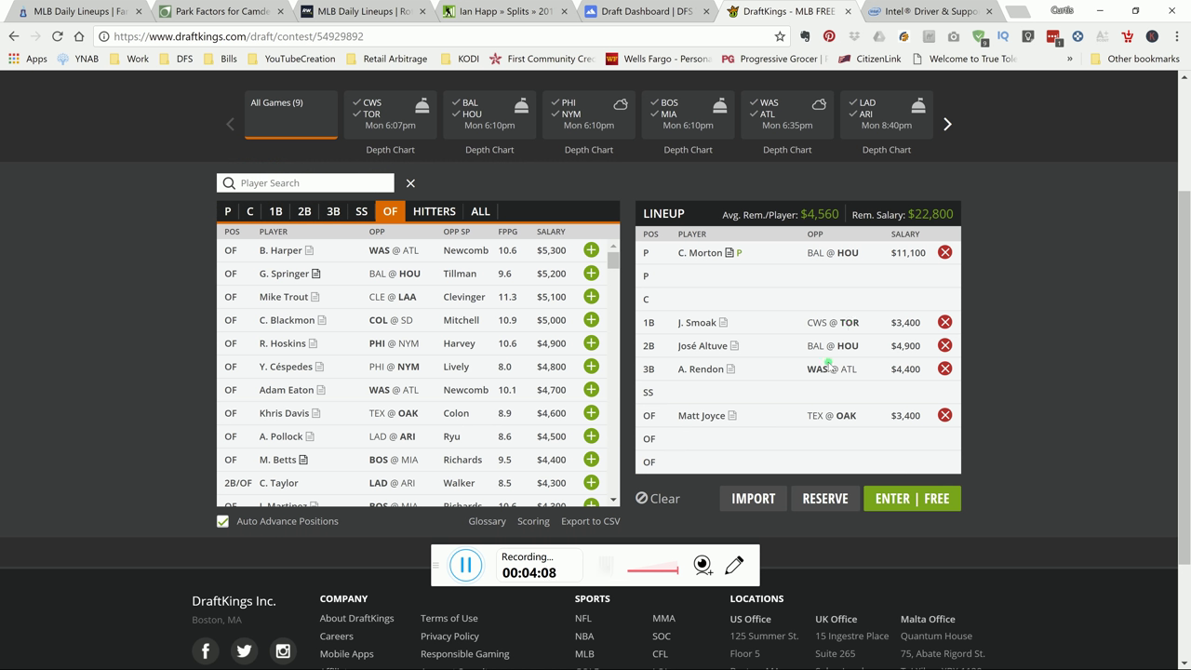
Review Matt Joyce's at-a-glance stats from the lineup and look up his Rangers at Athletics matchup on the FantasyLabs lineups page
{"action": "left_click", "coordinate": [697, 416]}
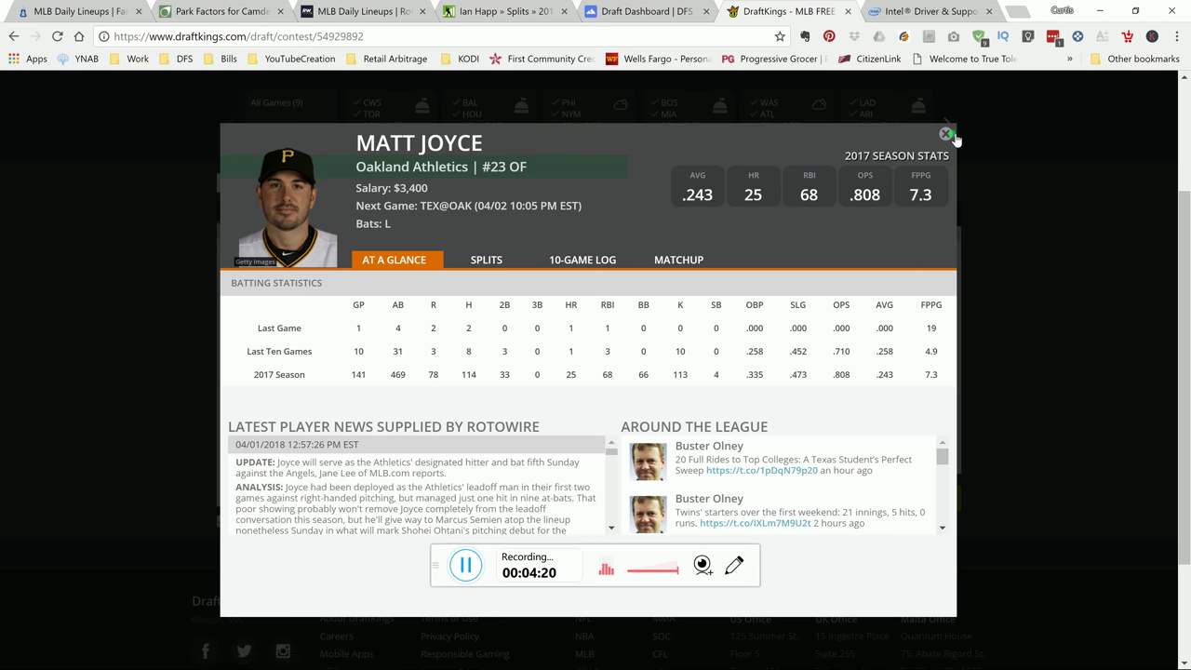
{"action": "left_click", "coordinate": [947, 135]}
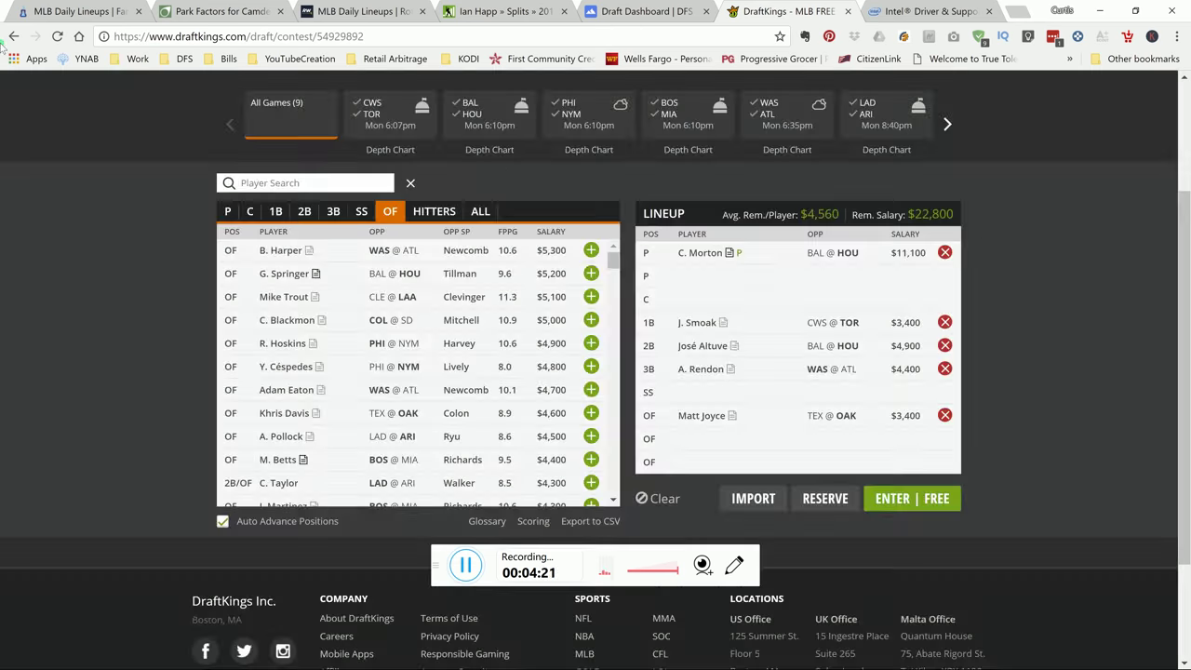
{"action": "left_click", "coordinate": [56, 13]}
{"action": "scroll", "coordinate": [398, 465], "scroll_direction": "down", "scroll_amount": 3}
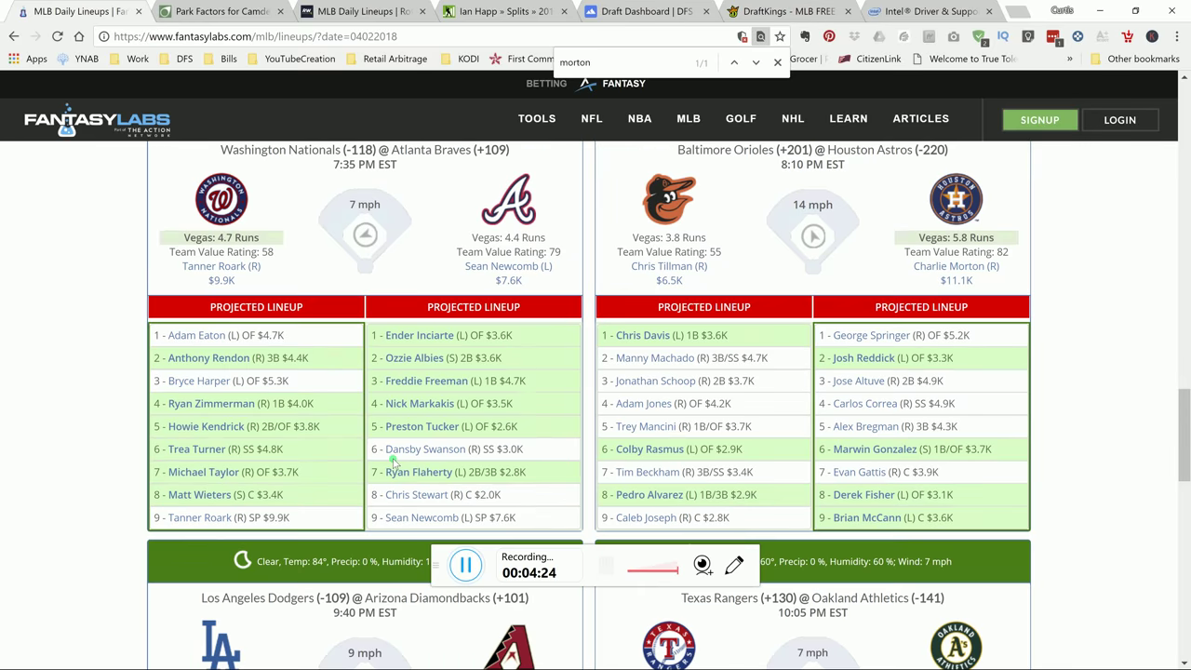
{"action": "scroll", "coordinate": [394, 462], "scroll_direction": "down", "scroll_amount": 2}
{"action": "key", "text": "ctrl+f"}
{"action": "type", "text": "joyv"}
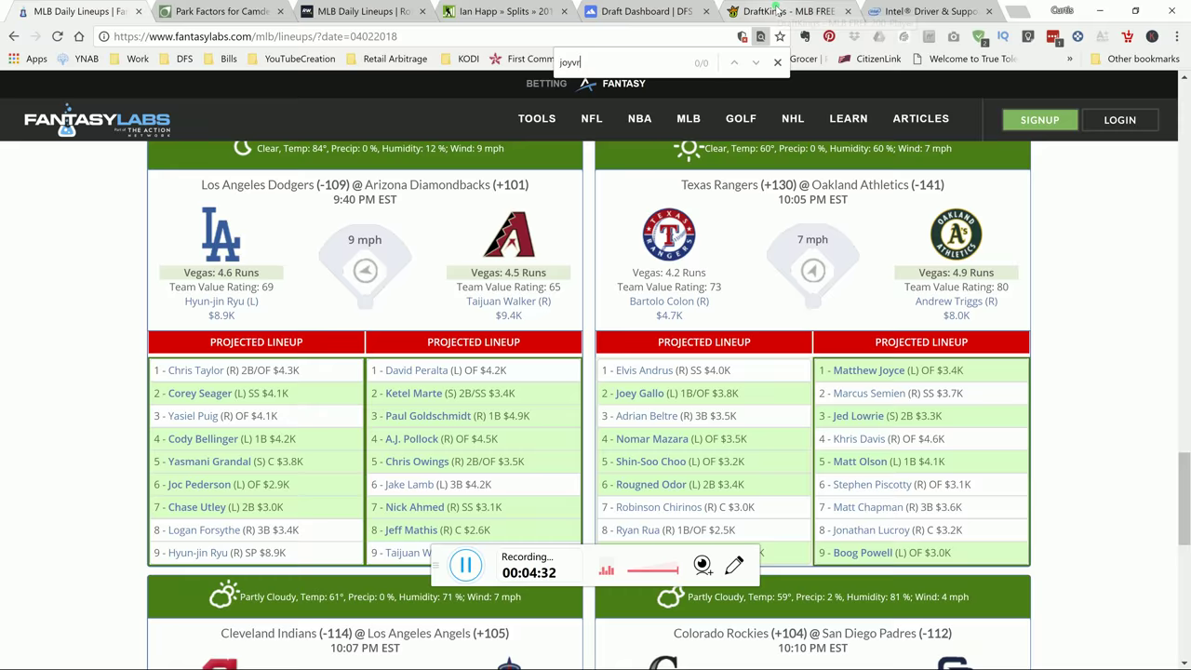
Switch to the DraftKings draft, search players for "olson", and review Matt Olson's 10-game log and splits
{"action": "left_click", "coordinate": [775, 10]}
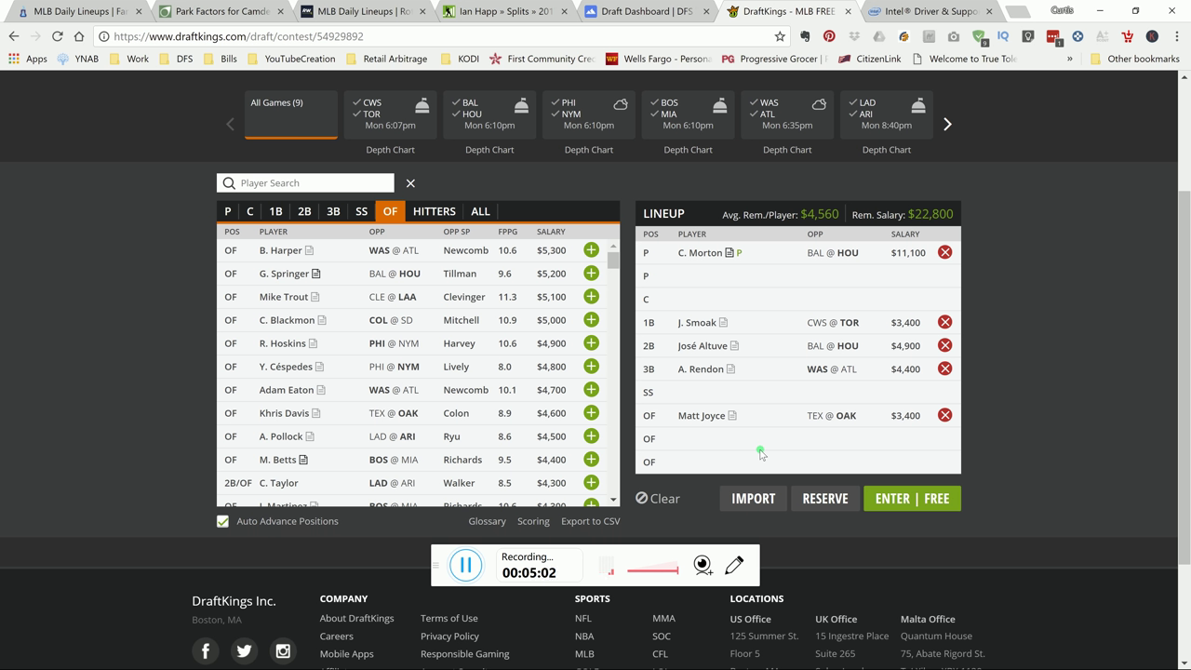
{"action": "left_click", "coordinate": [304, 191]}
{"action": "type", "text": "olson"}
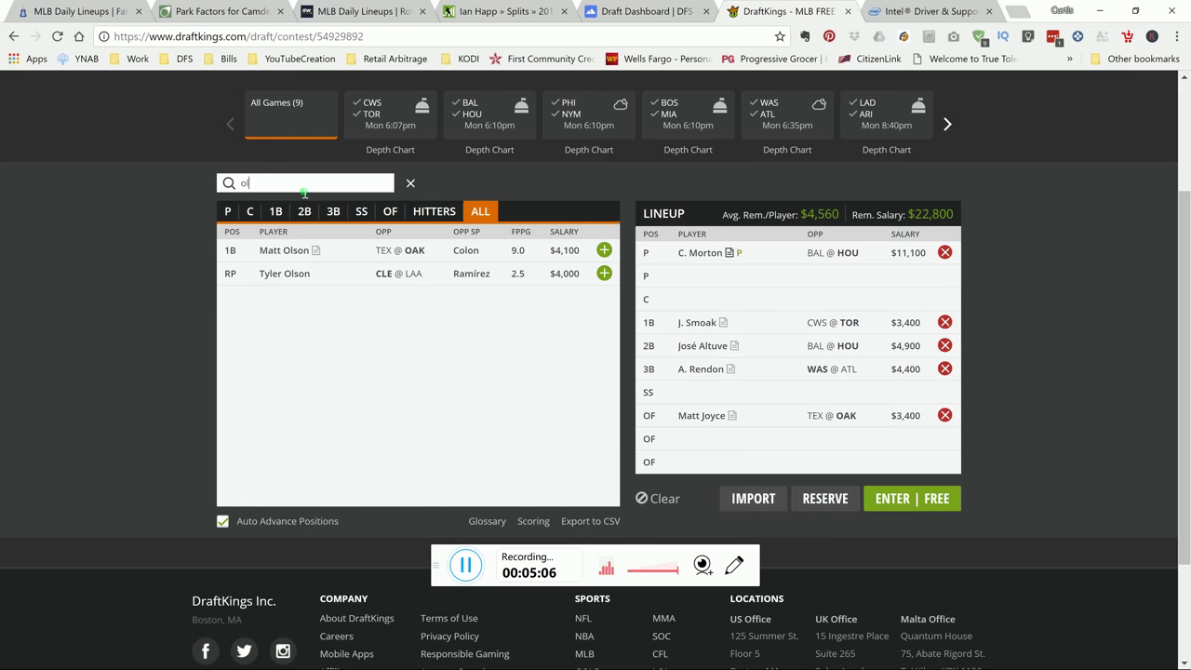
{"action": "left_click", "coordinate": [291, 251]}
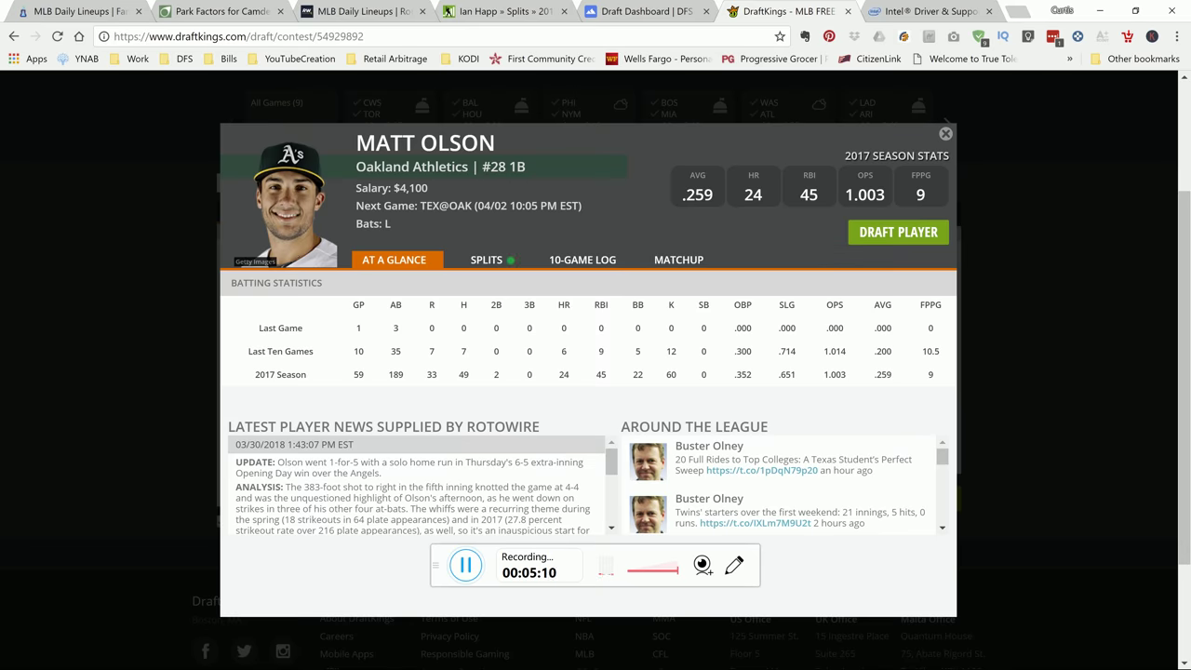
{"action": "left_click", "coordinate": [513, 263]}
{"action": "left_click", "coordinate": [594, 260]}
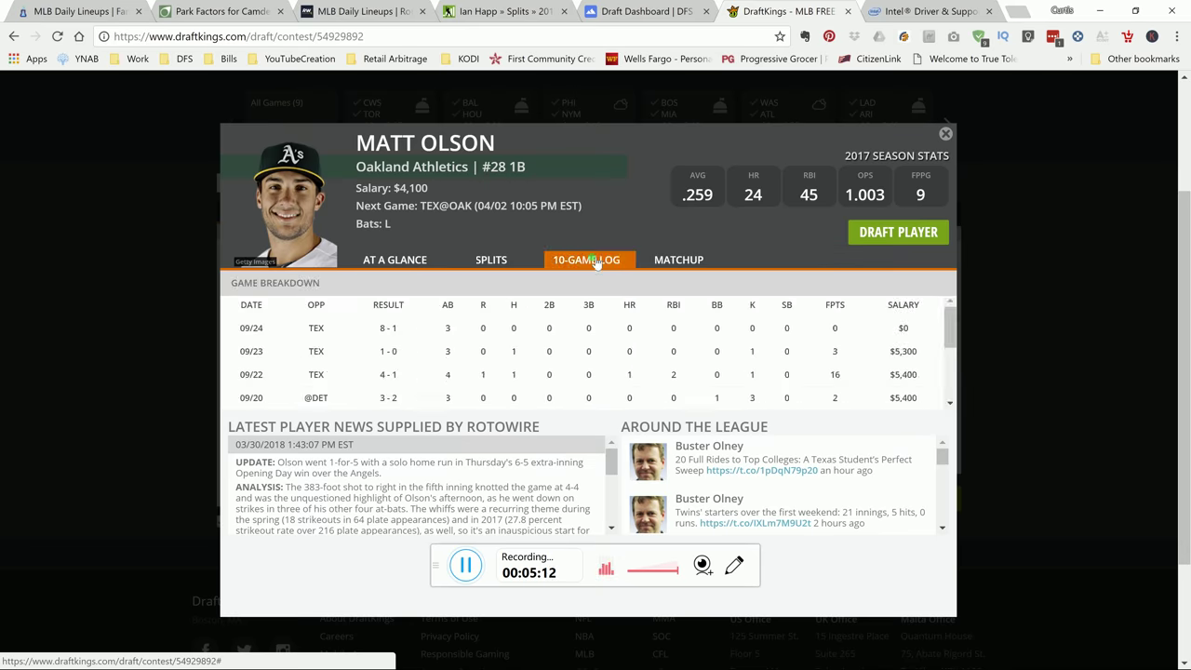
{"action": "left_click", "coordinate": [519, 263]}
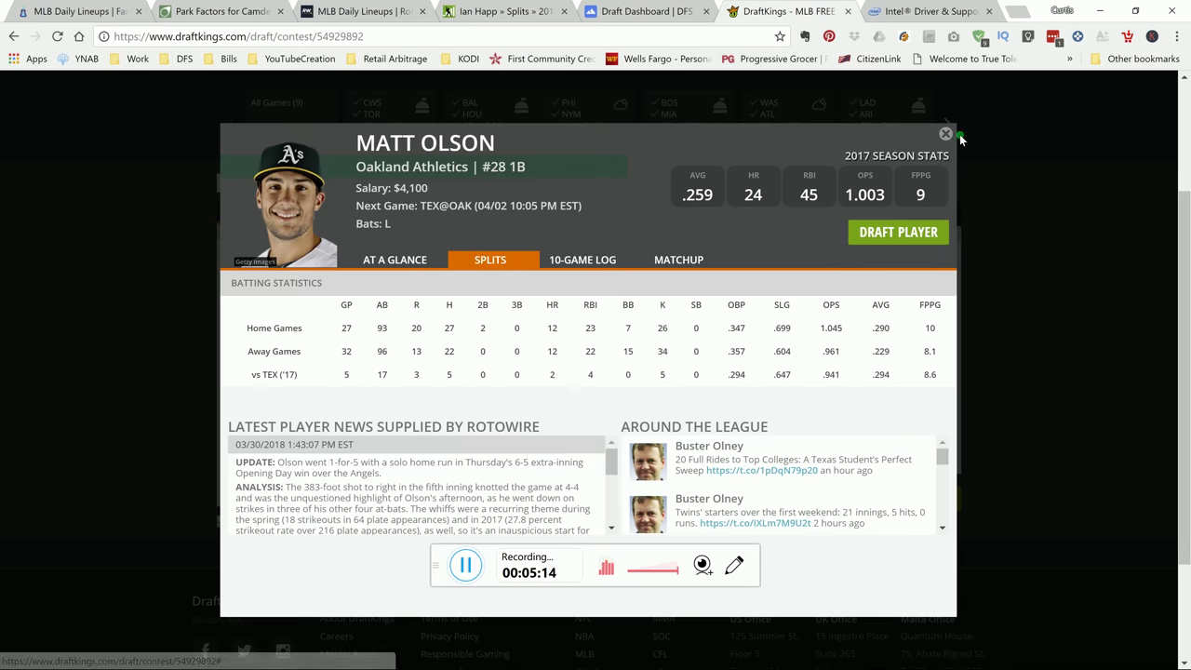
{"action": "left_click", "coordinate": [946, 136]}
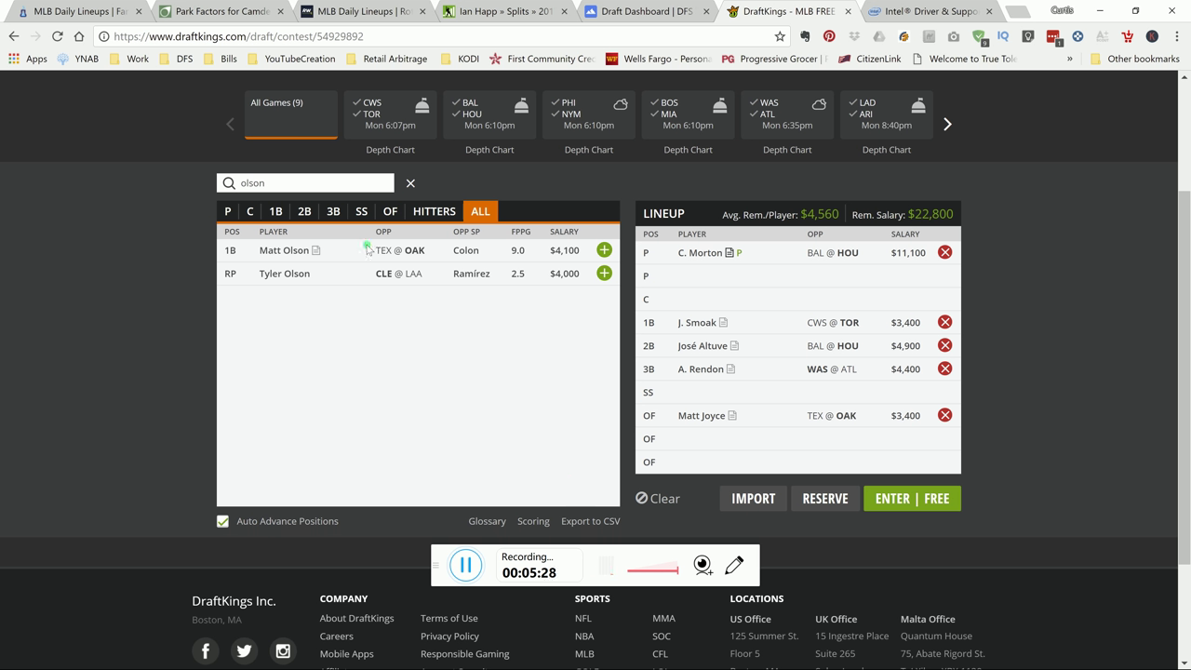
Replace the player search with "gallo" and review Joey Gallo's at-a-glance stats, 10-game log and splits
{"action": "double_click", "coordinate": [366, 185]}
{"action": "key", "text": "BackSpace"}
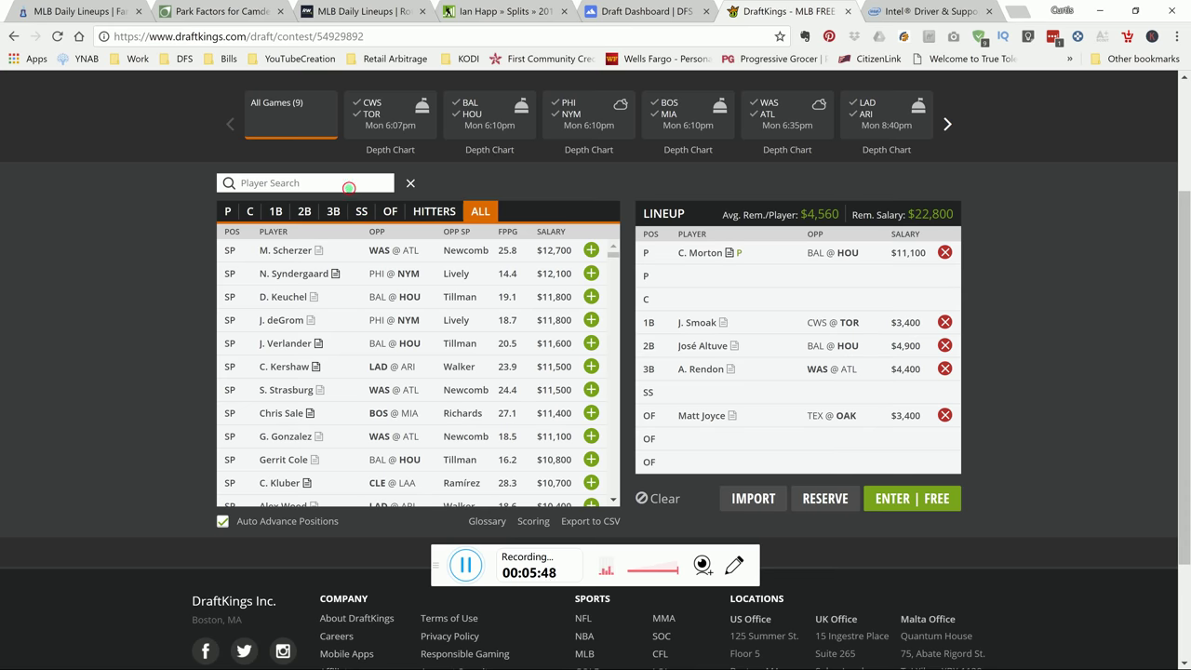
{"action": "type", "text": "gallo"}
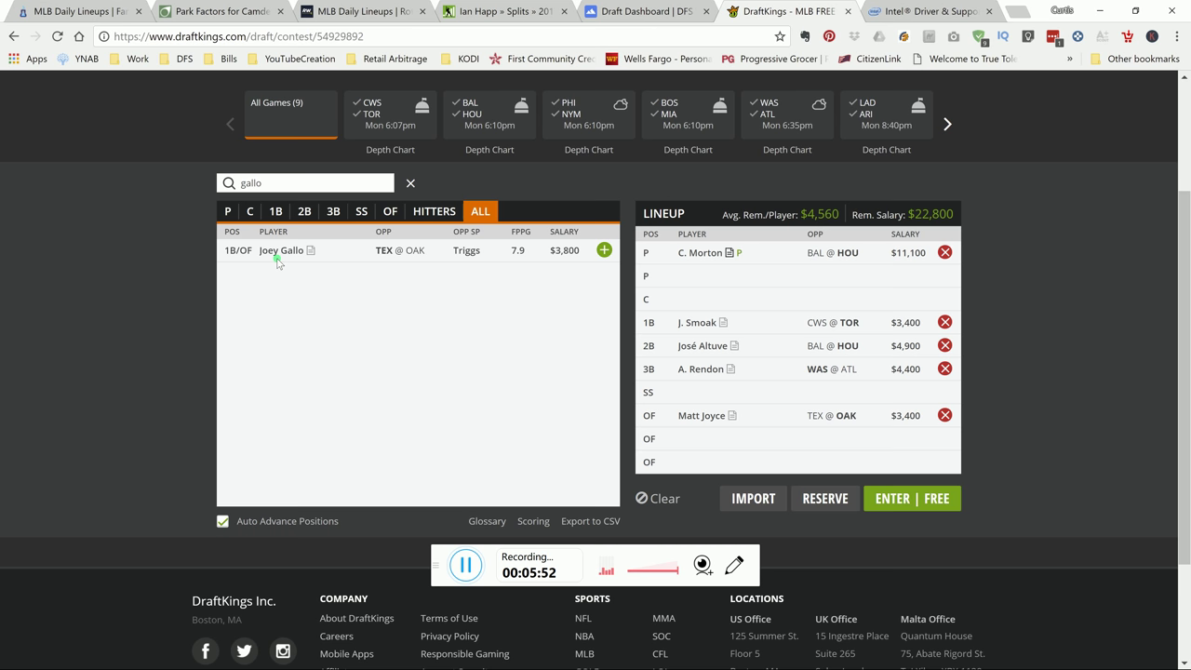
{"action": "left_click", "coordinate": [290, 250]}
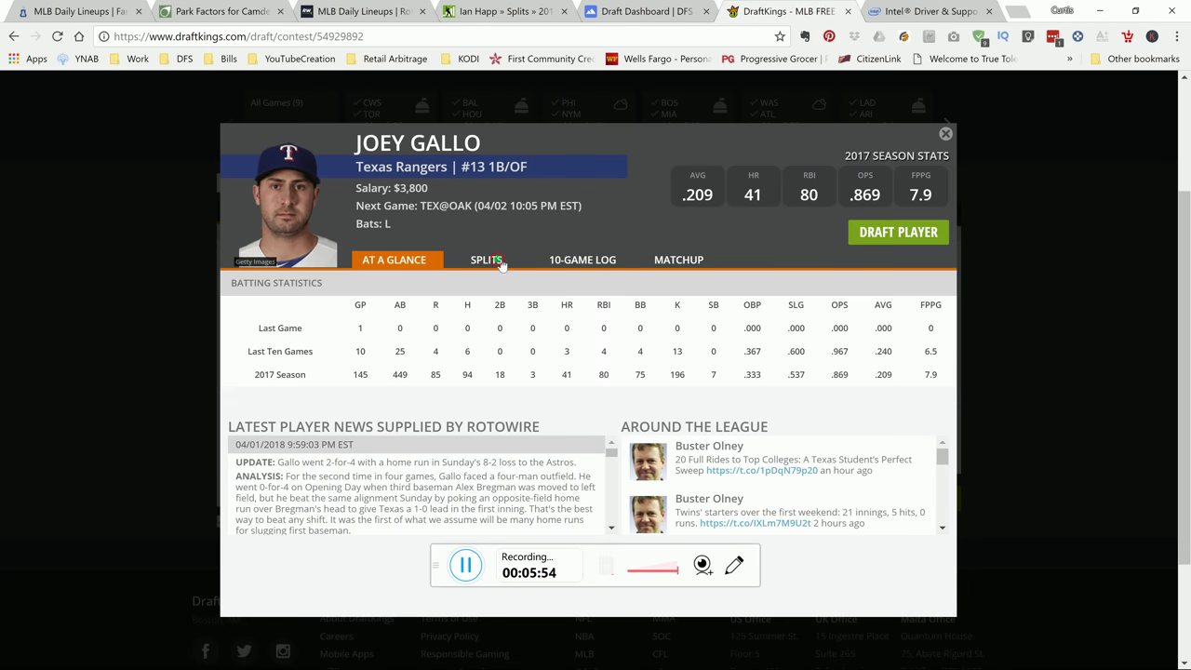
{"action": "left_click", "coordinate": [496, 262]}
{"action": "left_click", "coordinate": [559, 262]}
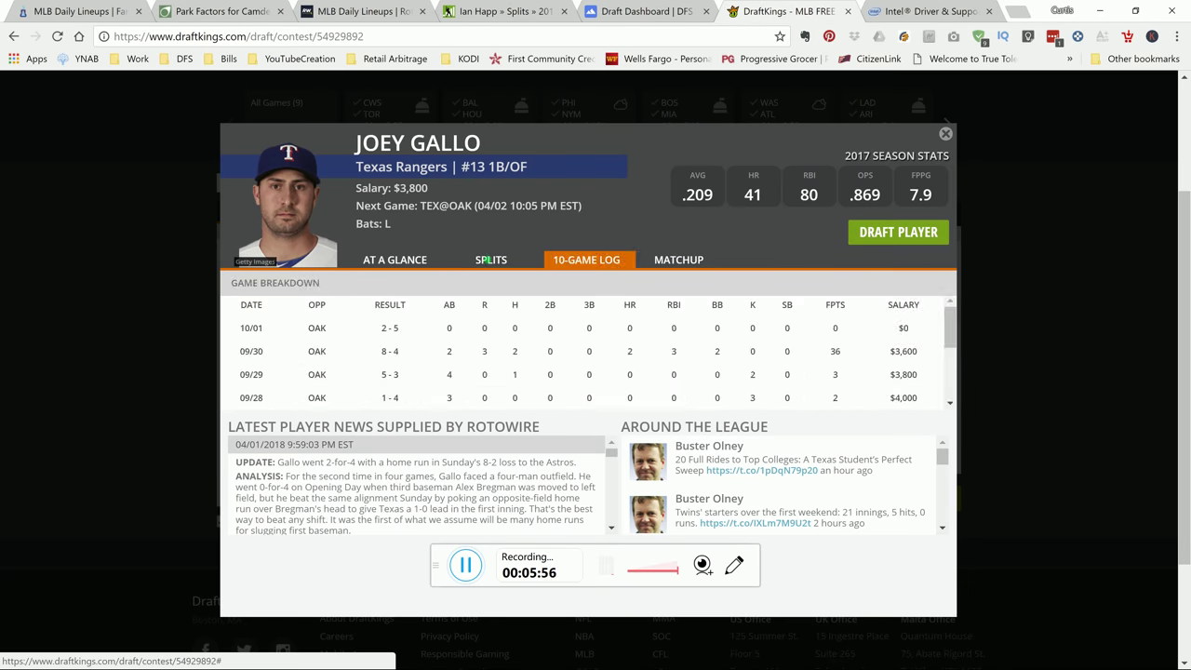
{"action": "left_click", "coordinate": [484, 263]}
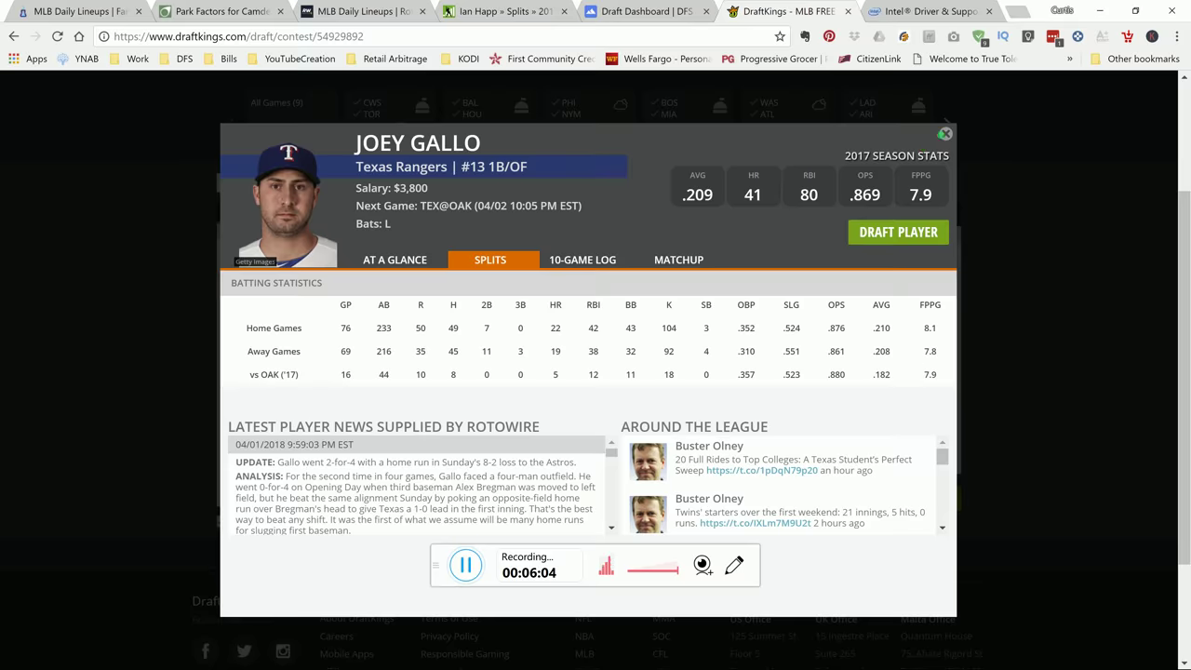
{"action": "left_click", "coordinate": [946, 133]}
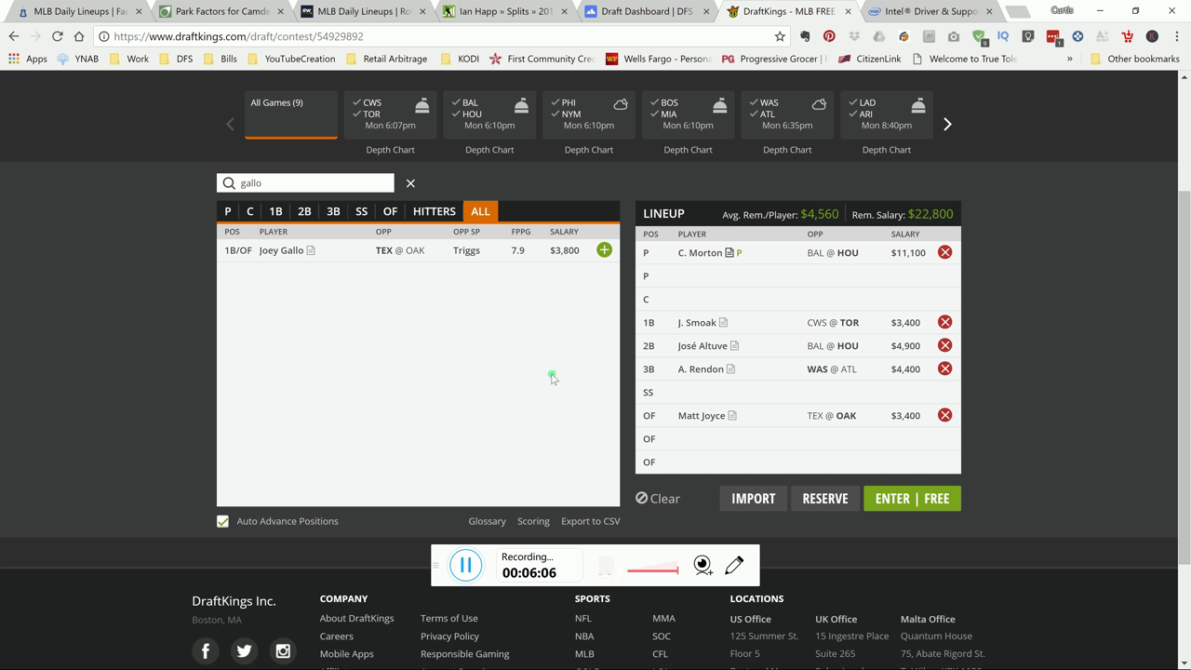